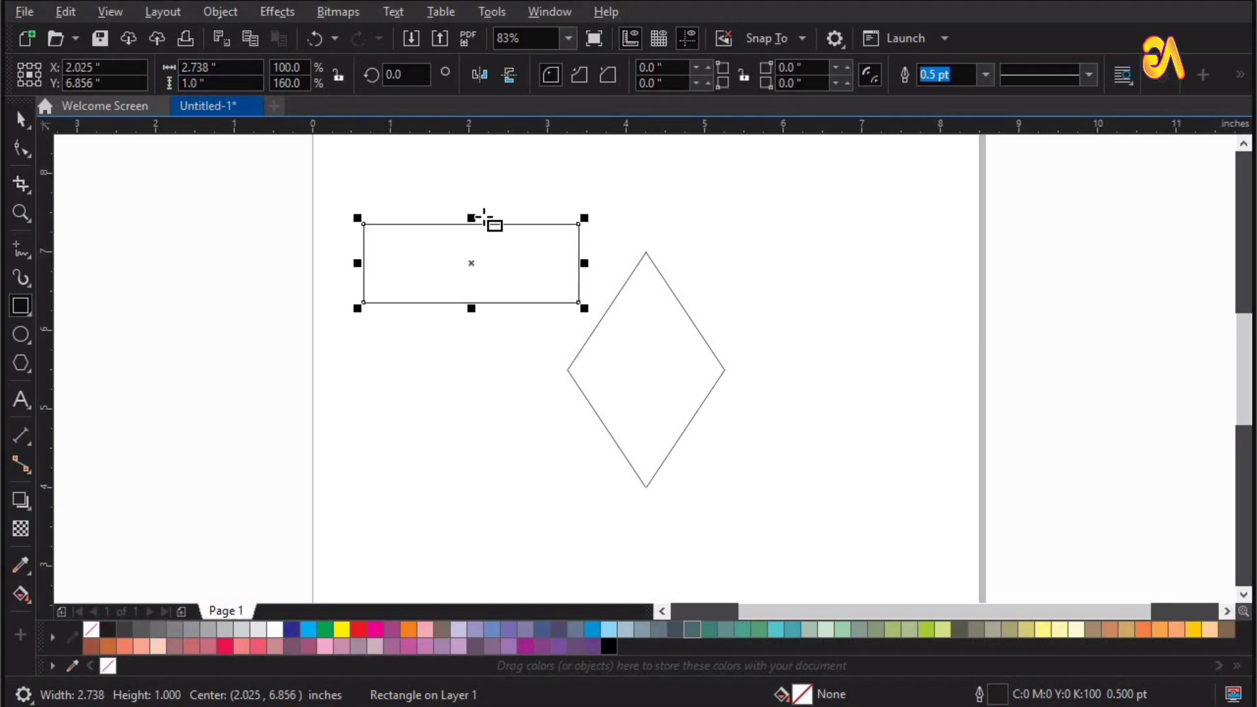
Center the rectangle horizontally on the large diamond and align its top edge with the diamond's top point
key(space)
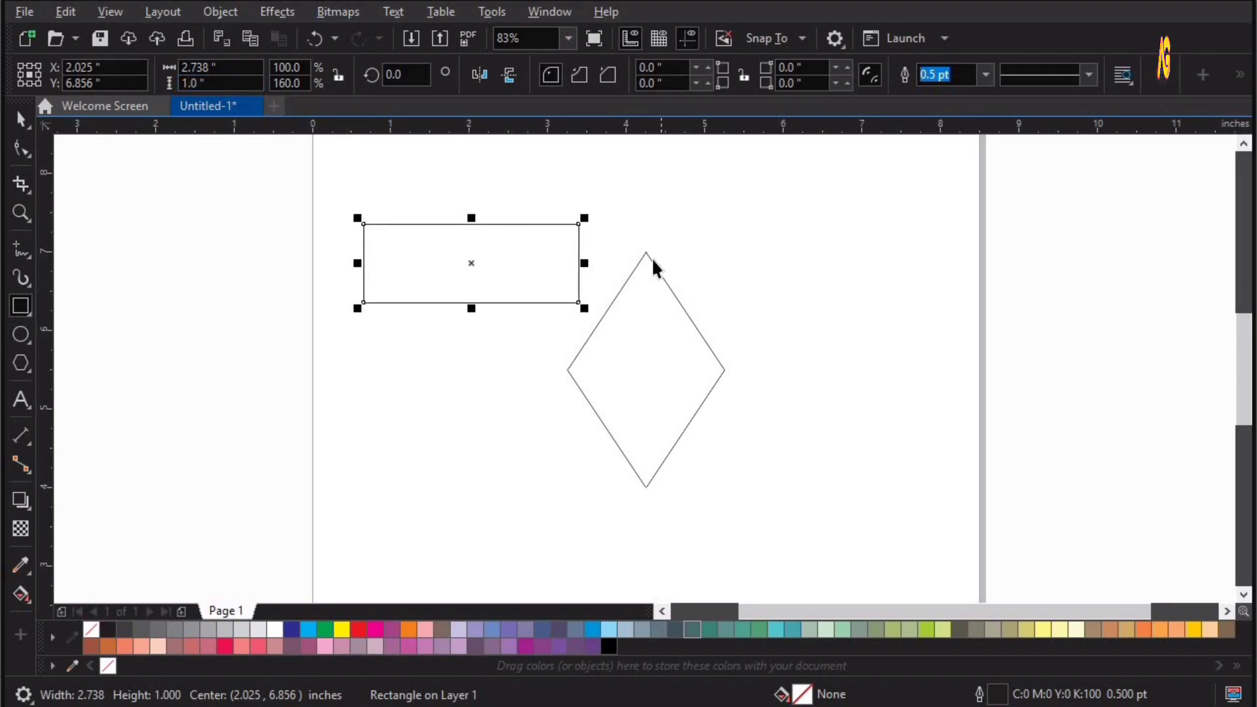
shift+click(651, 258)
click(1111, 76)
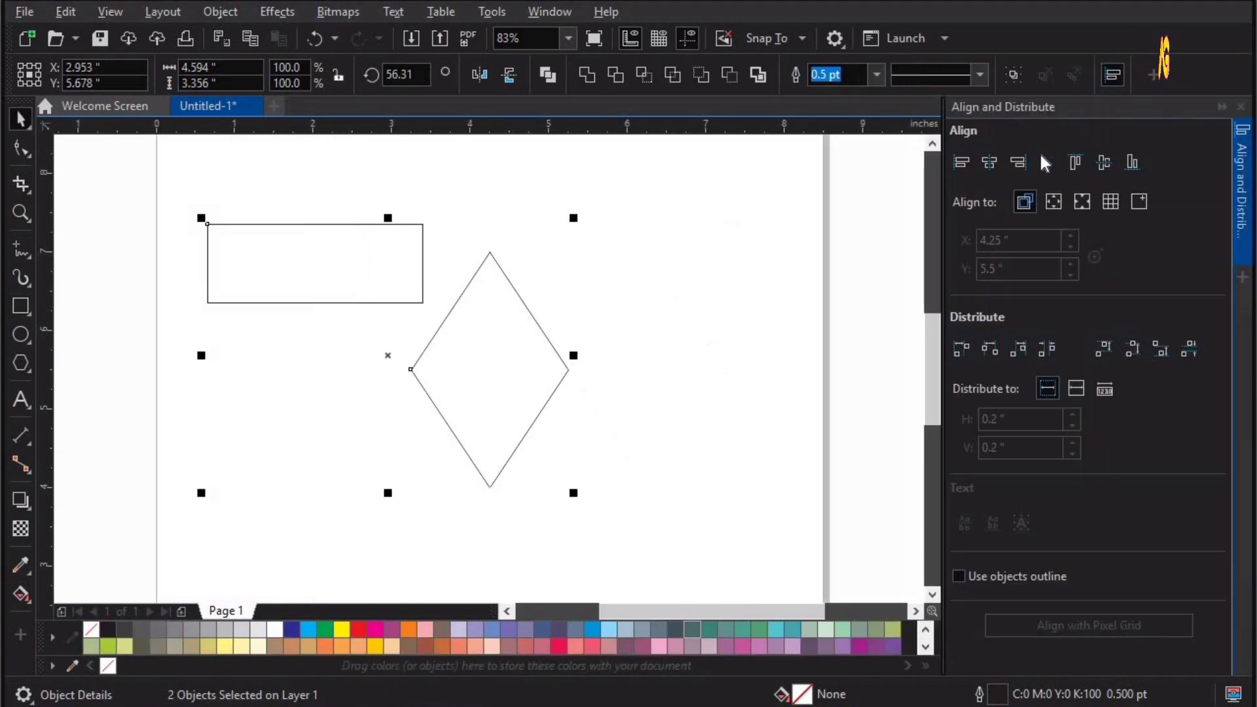
click(1106, 161)
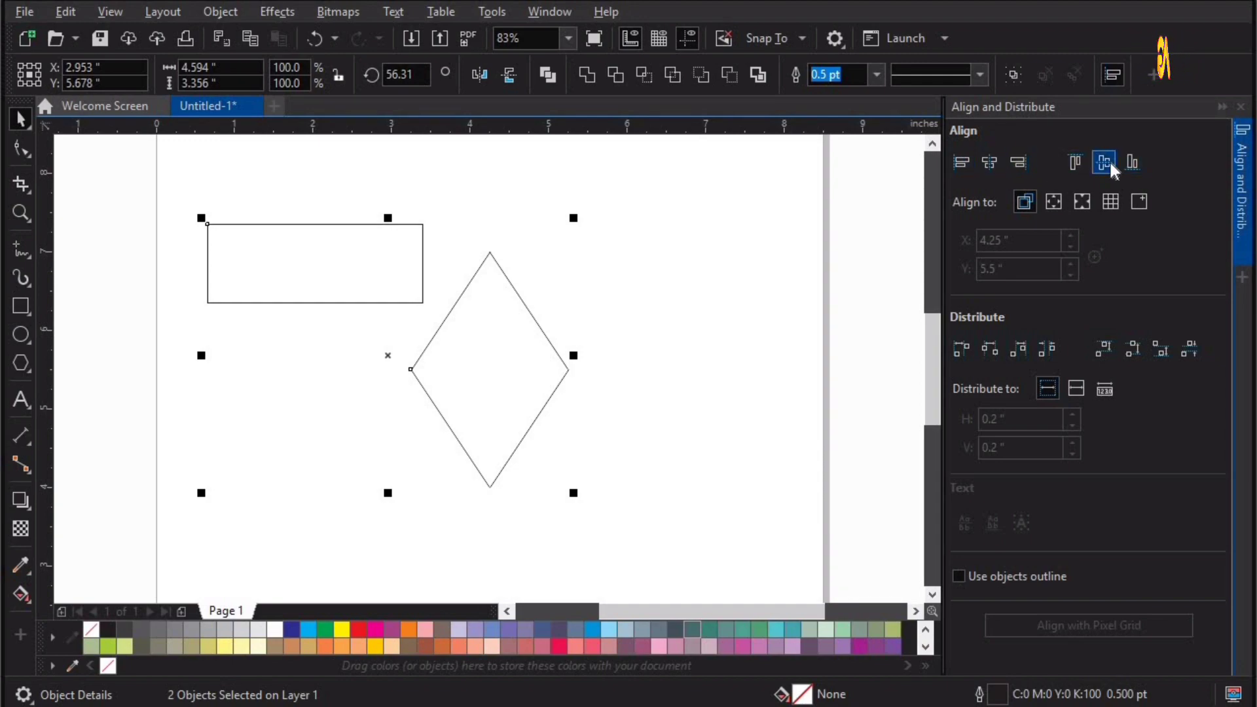
click(989, 162)
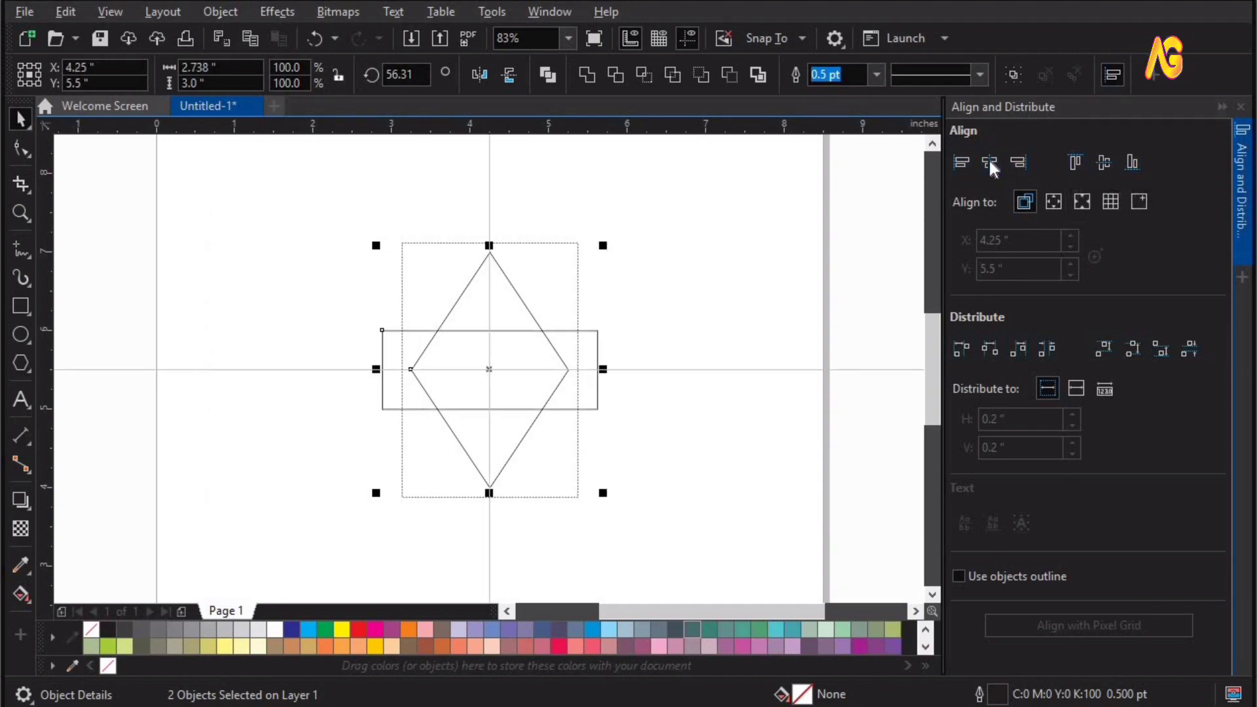
click(1076, 161)
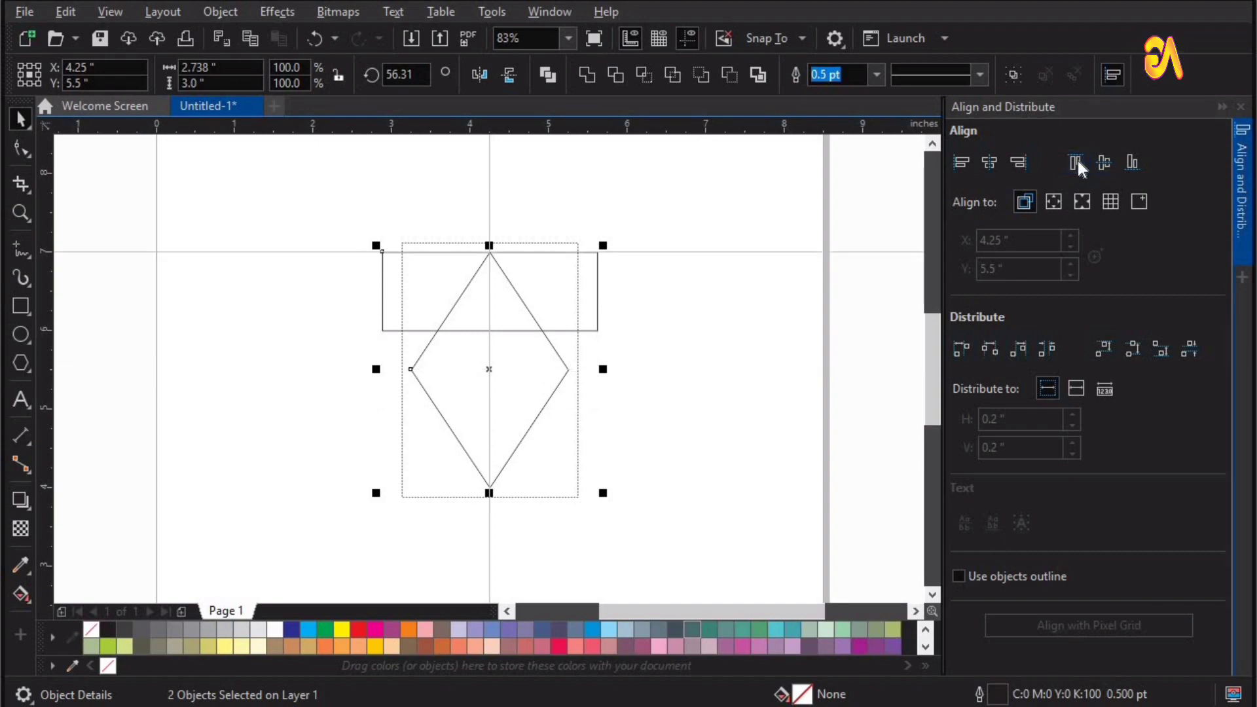
click(1240, 106)
click(915, 317)
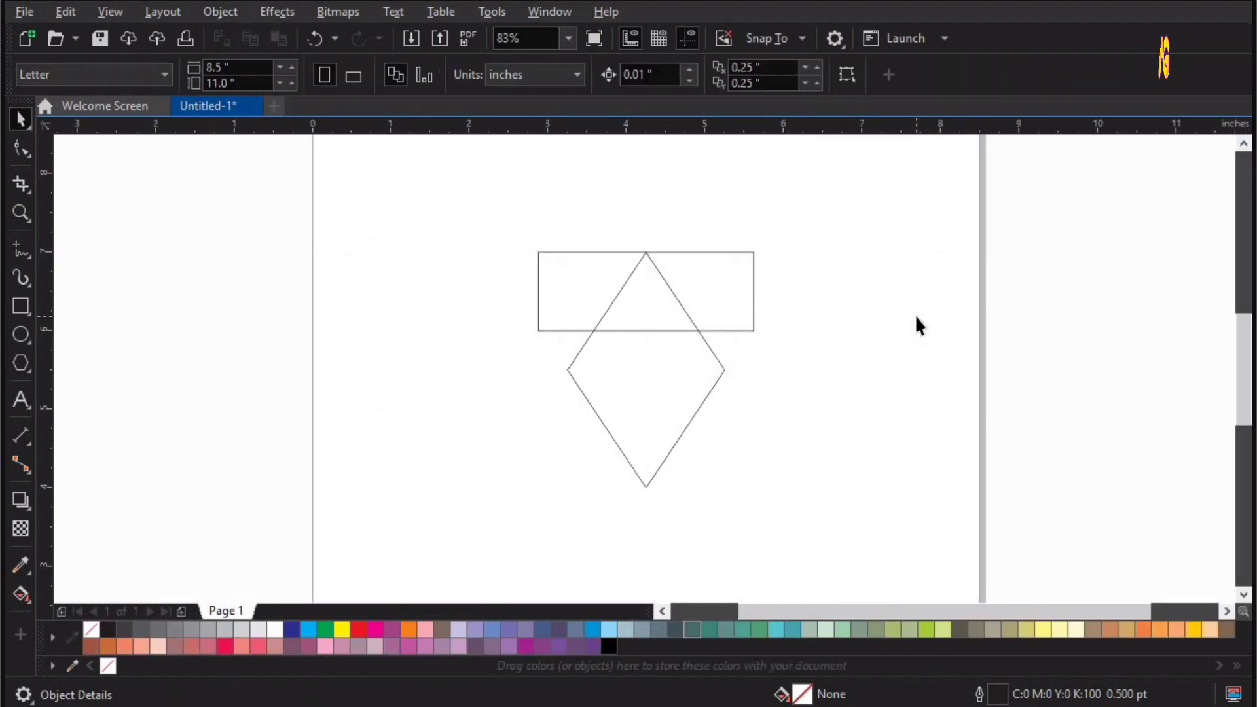
Cut off the diamond's top with the overlapping rectangle using Back Minus Front
drag(470, 203, 799, 520)
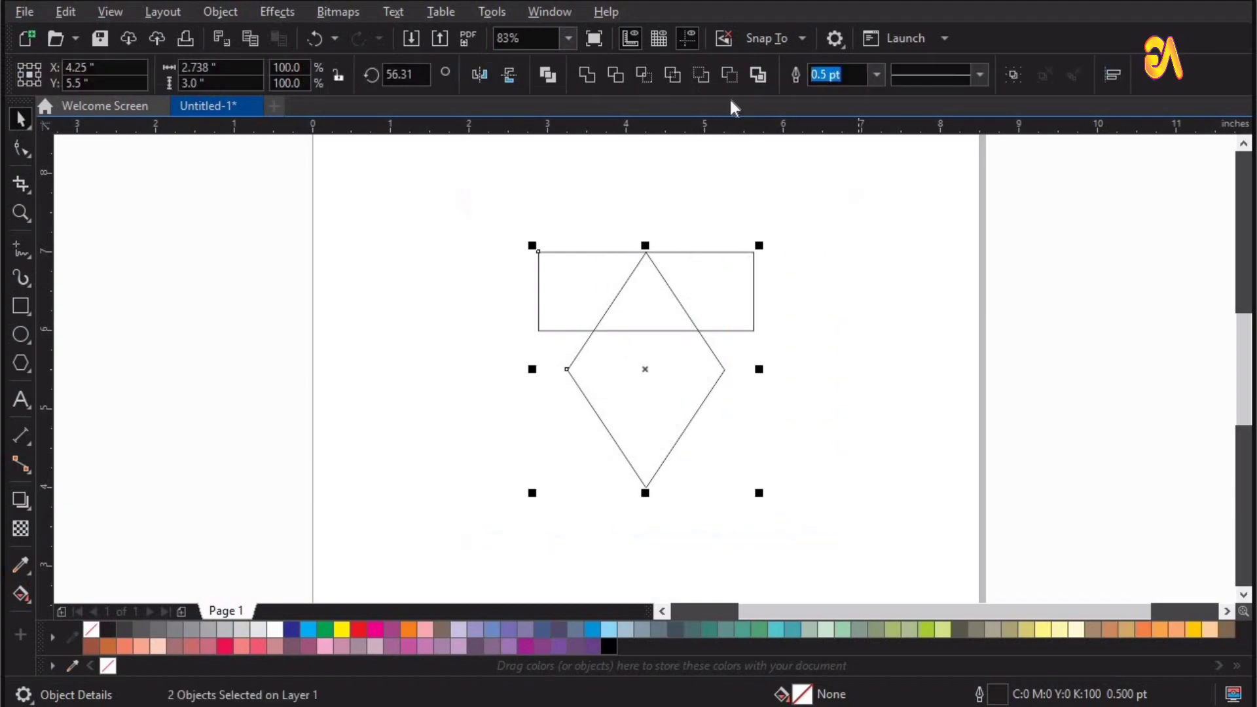
click(729, 74)
click(874, 377)
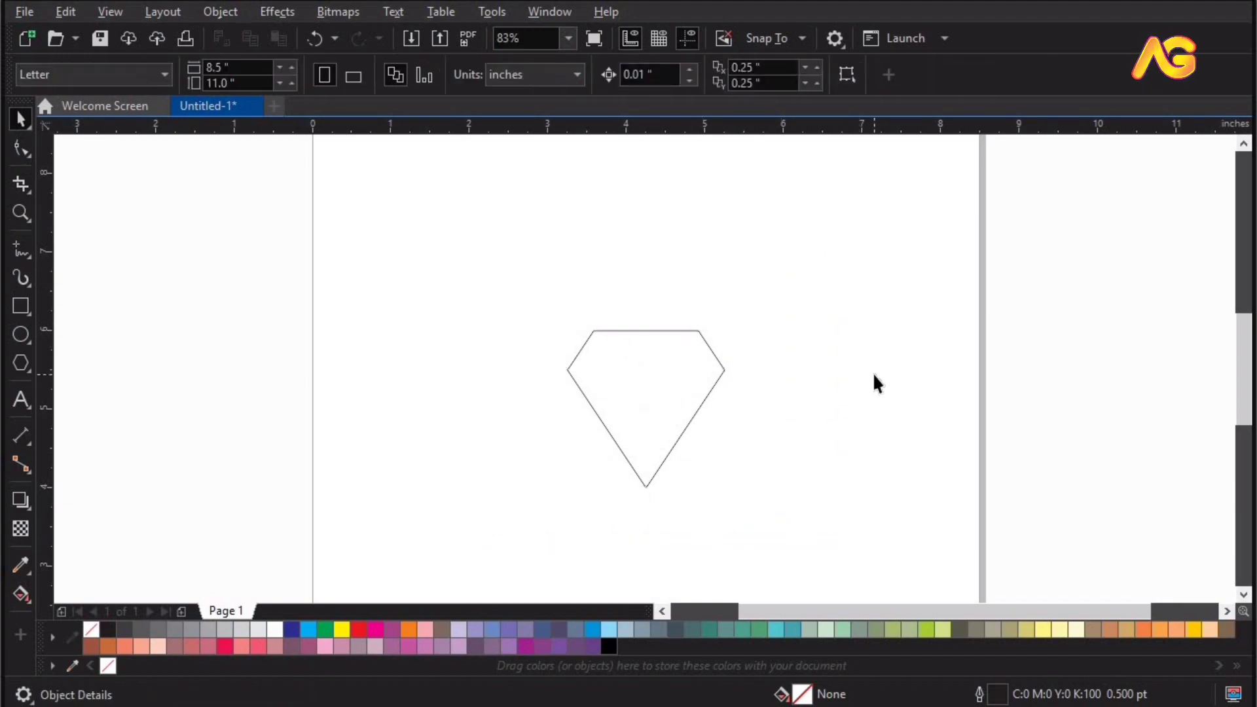
Draw a straight line from the gem outline's left corner along its lower-left edge past the bottom tip, about 1.71 by 2.56 inches
click(30, 258)
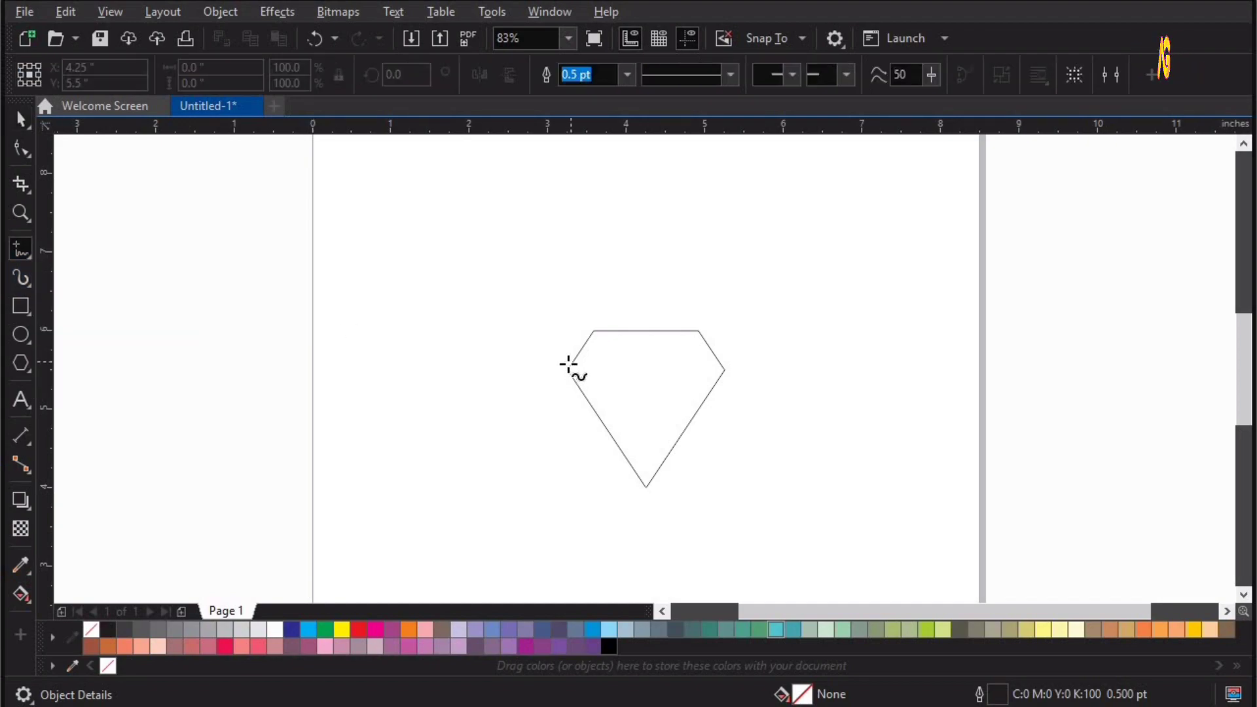
click(759, 39)
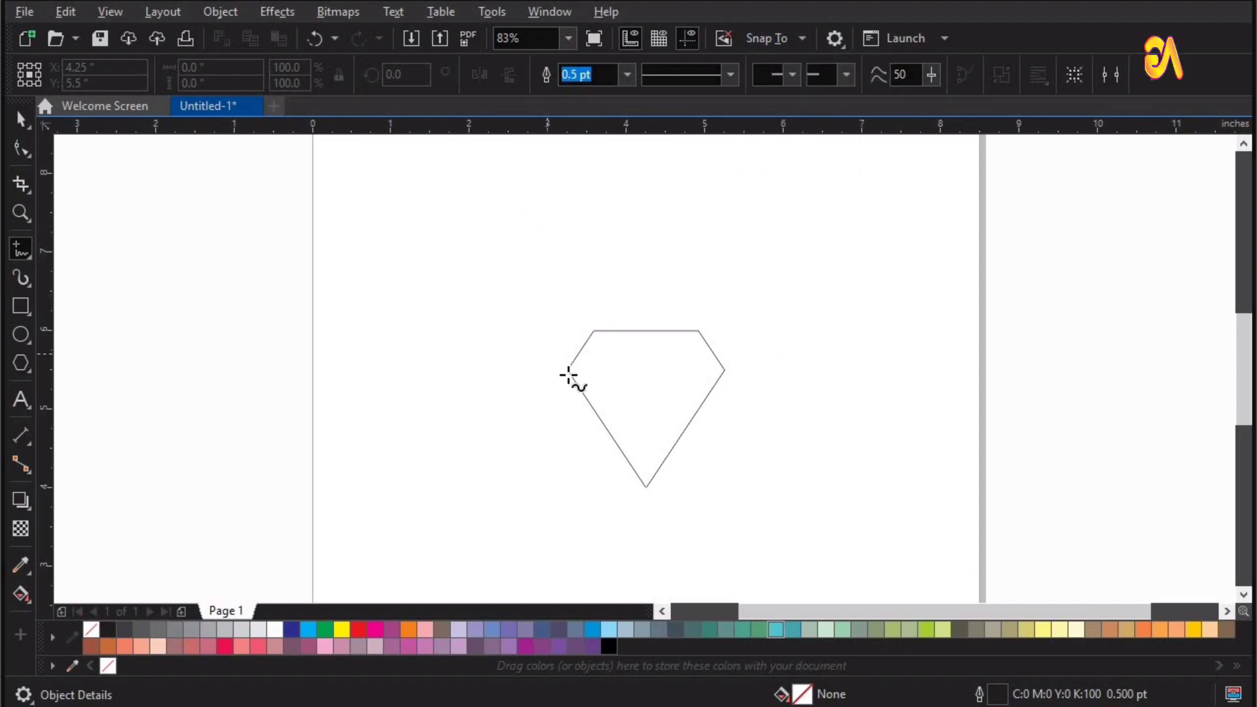
click(584, 400)
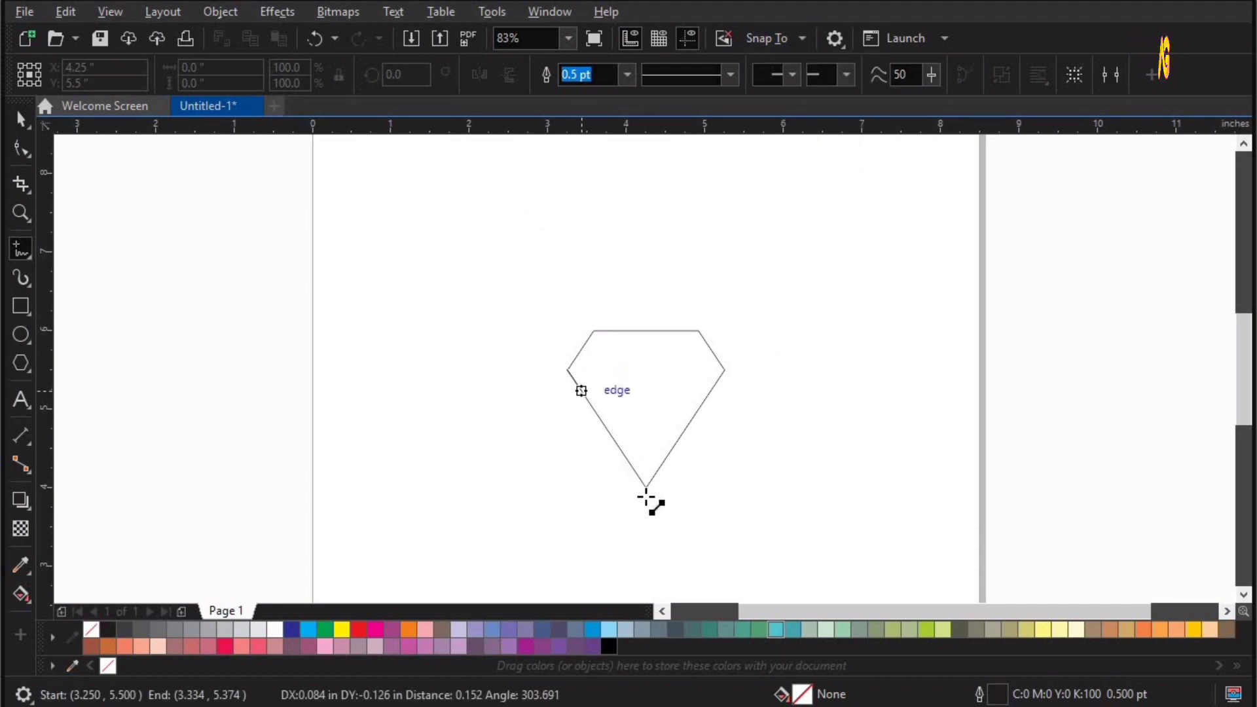
click(698, 561)
key(z)
drag(515, 319, 833, 614)
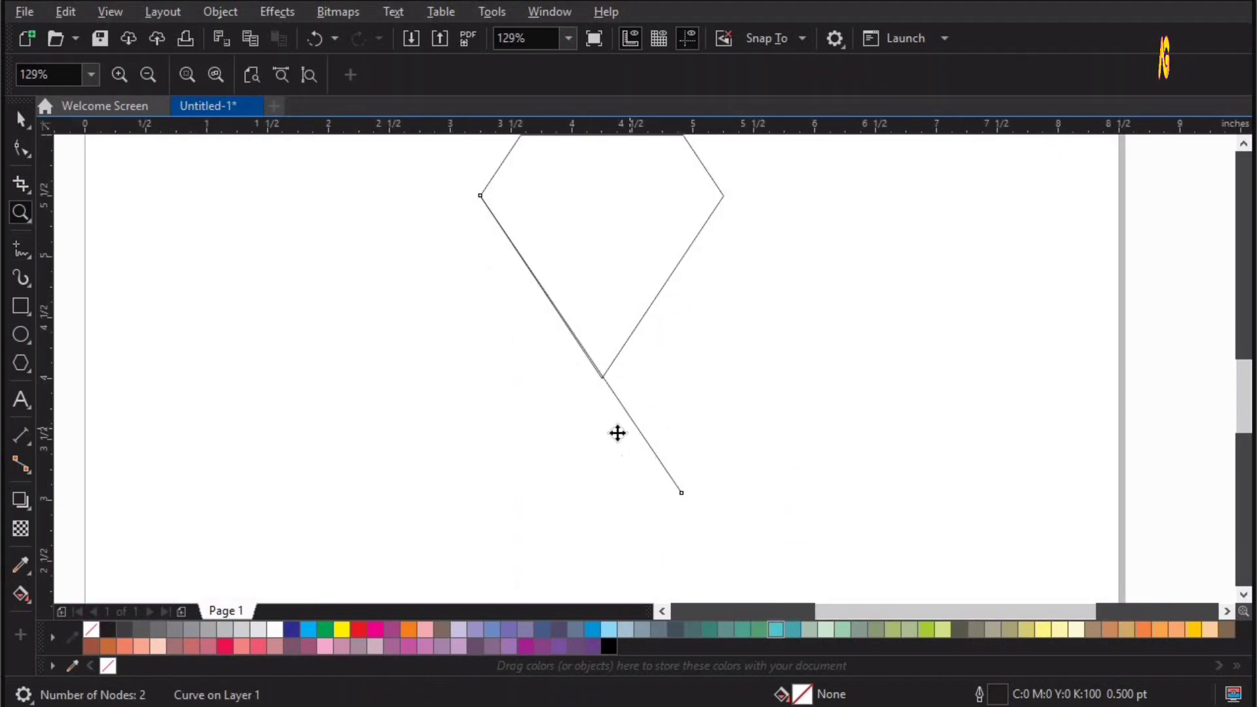
Move the slanted line to the right of the gem outline and repeat evenly spaced duplicates to make five parallel lines
scroll(617, 433, down, 3)
key(space)
drag(619, 430, 842, 418)
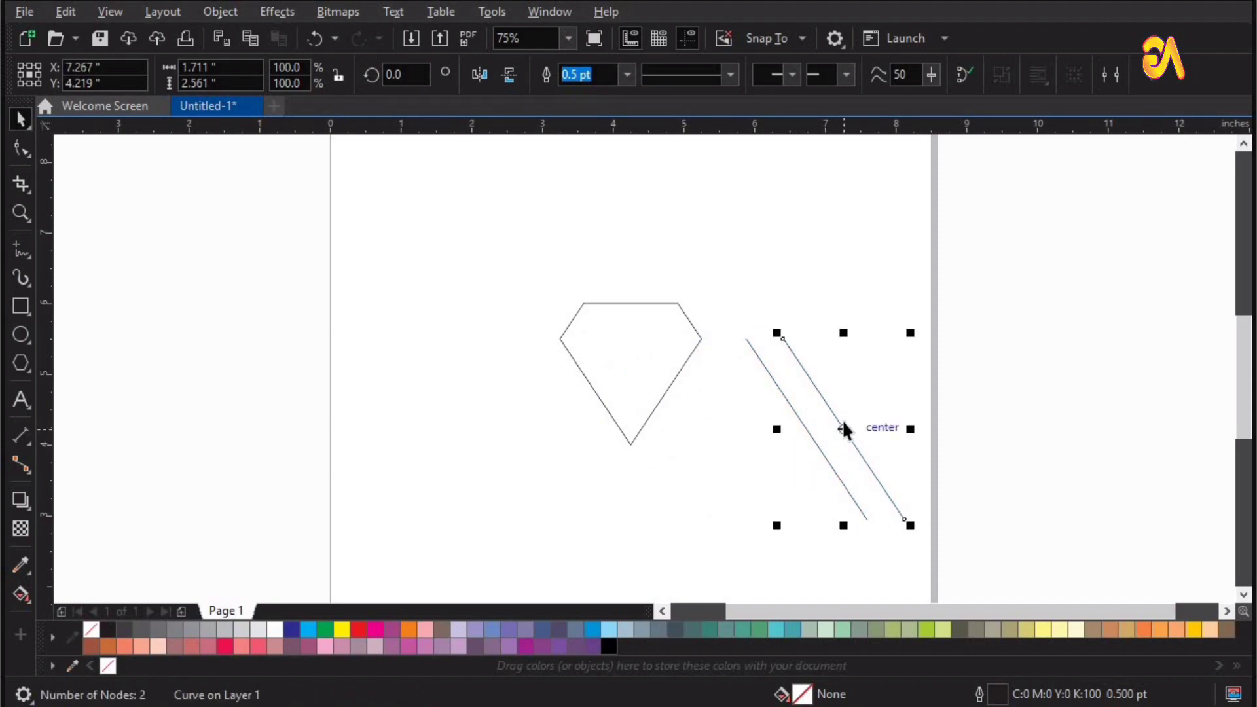
key(ctrl+r)
key(ctrl+r)
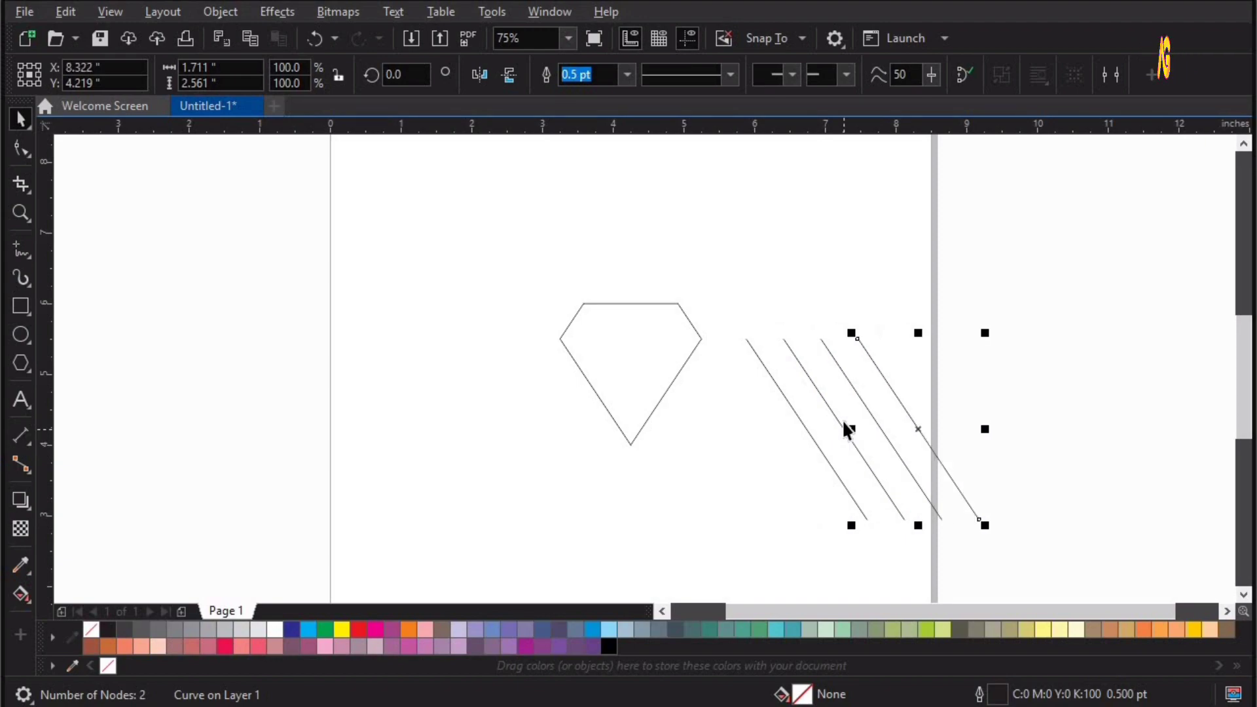
key(ctrl+r)
key(ctrl+r)
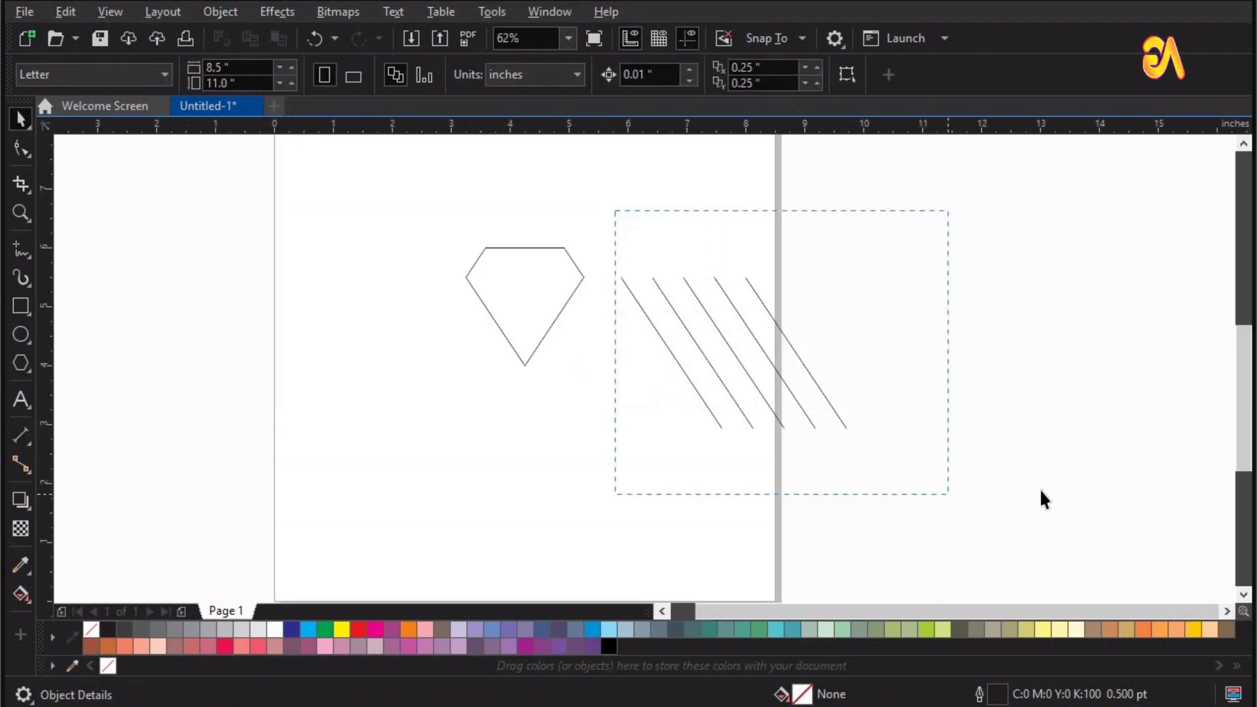
Group the five parallel slanted lines
drag(1041, 498, 1039, 491)
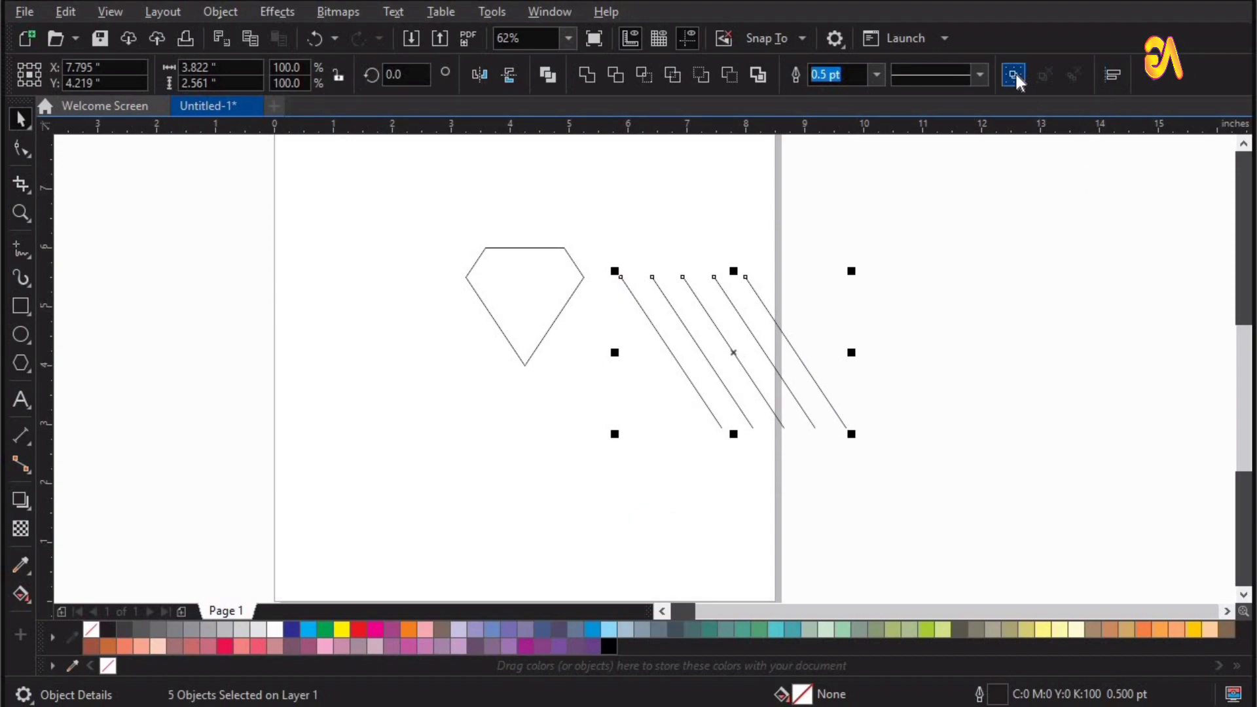
click(1015, 72)
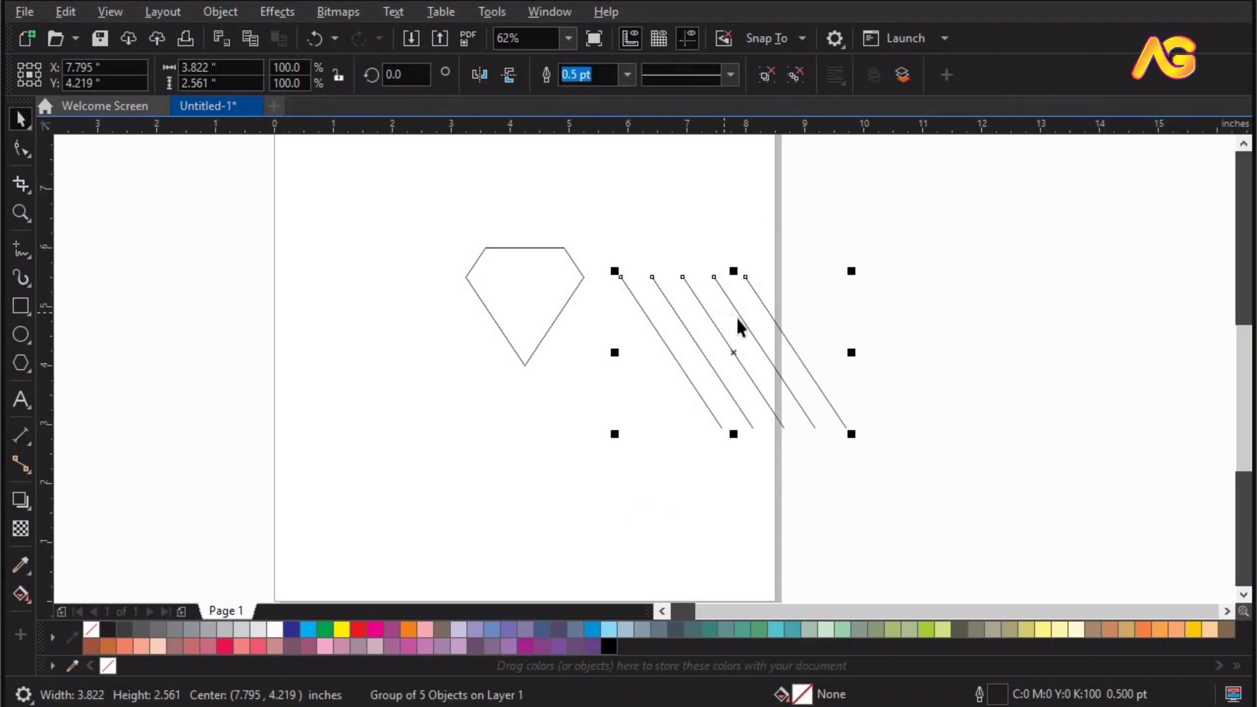
right_click(736, 318)
key(Escape)
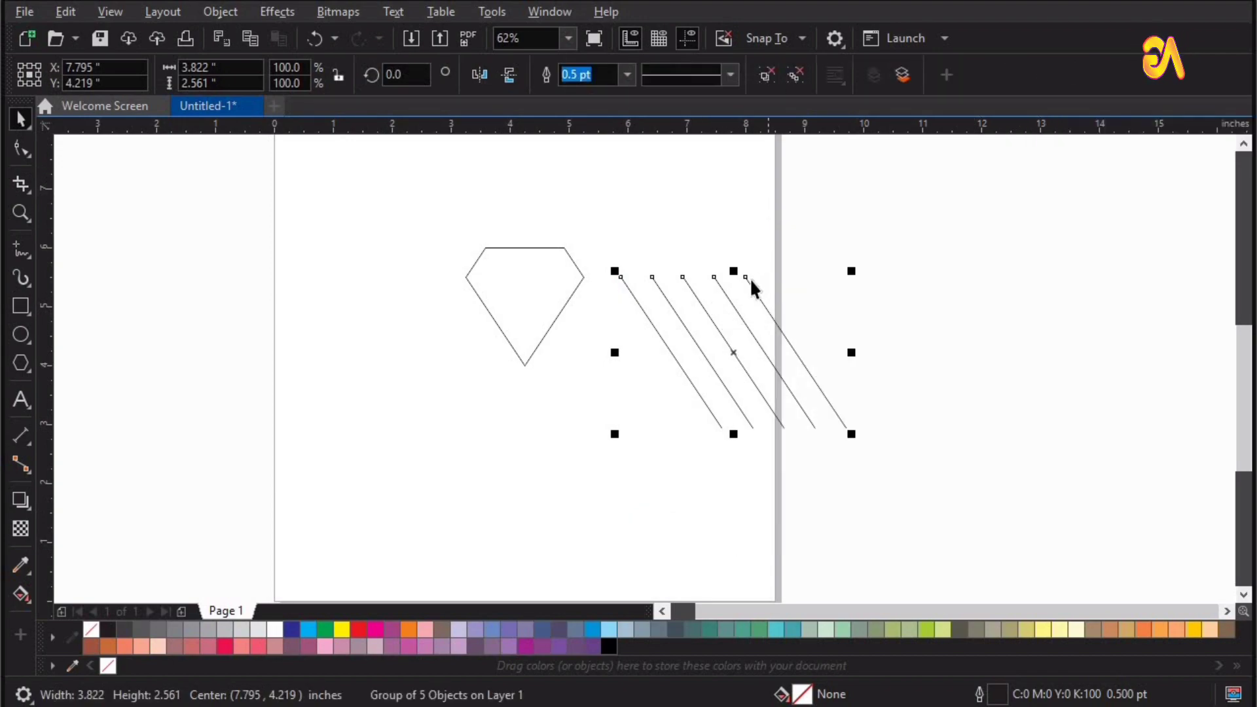
Copy and paste the line group in place and mirror the copy horizontally to form a crossing lattice
click(749, 281)
right_click(753, 294)
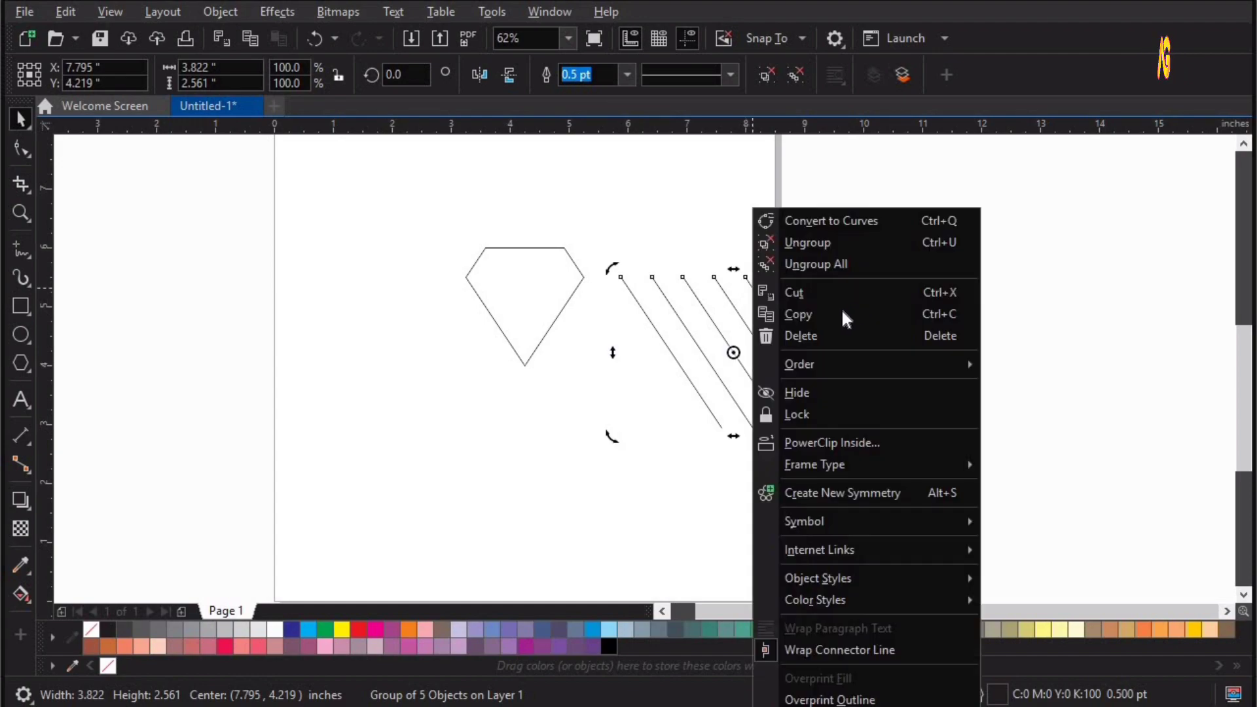
click(843, 314)
right_click(794, 223)
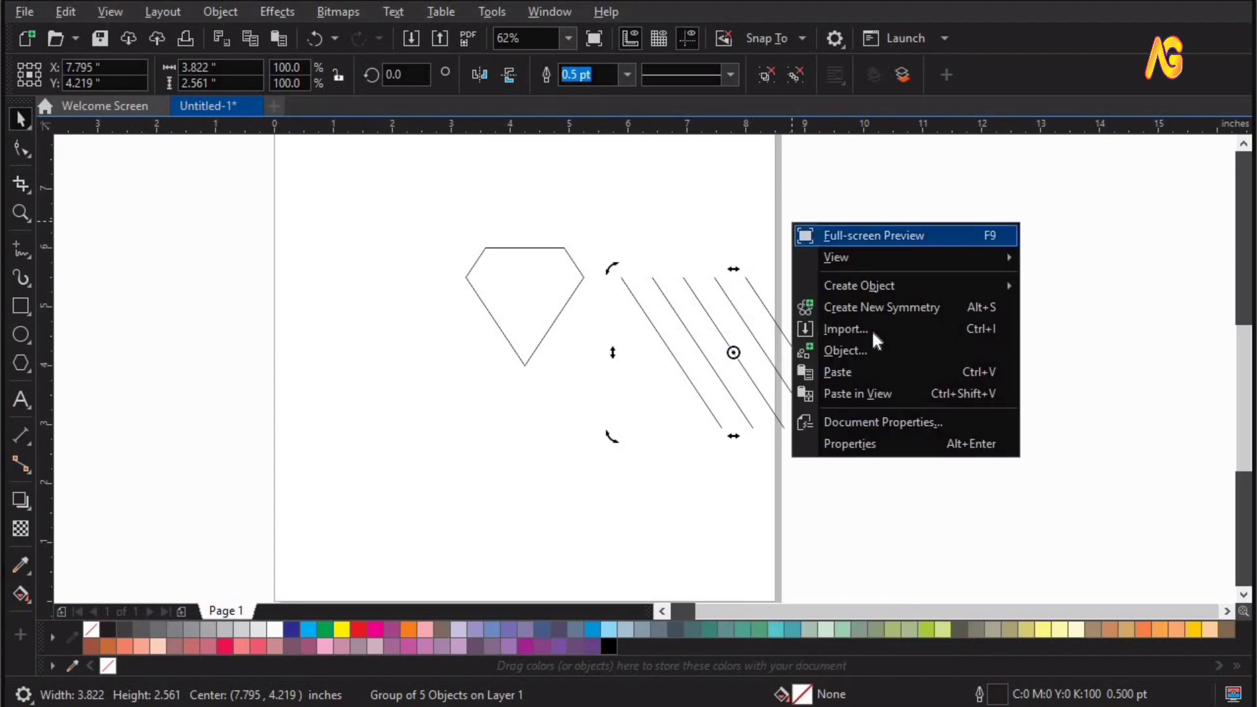
click(862, 371)
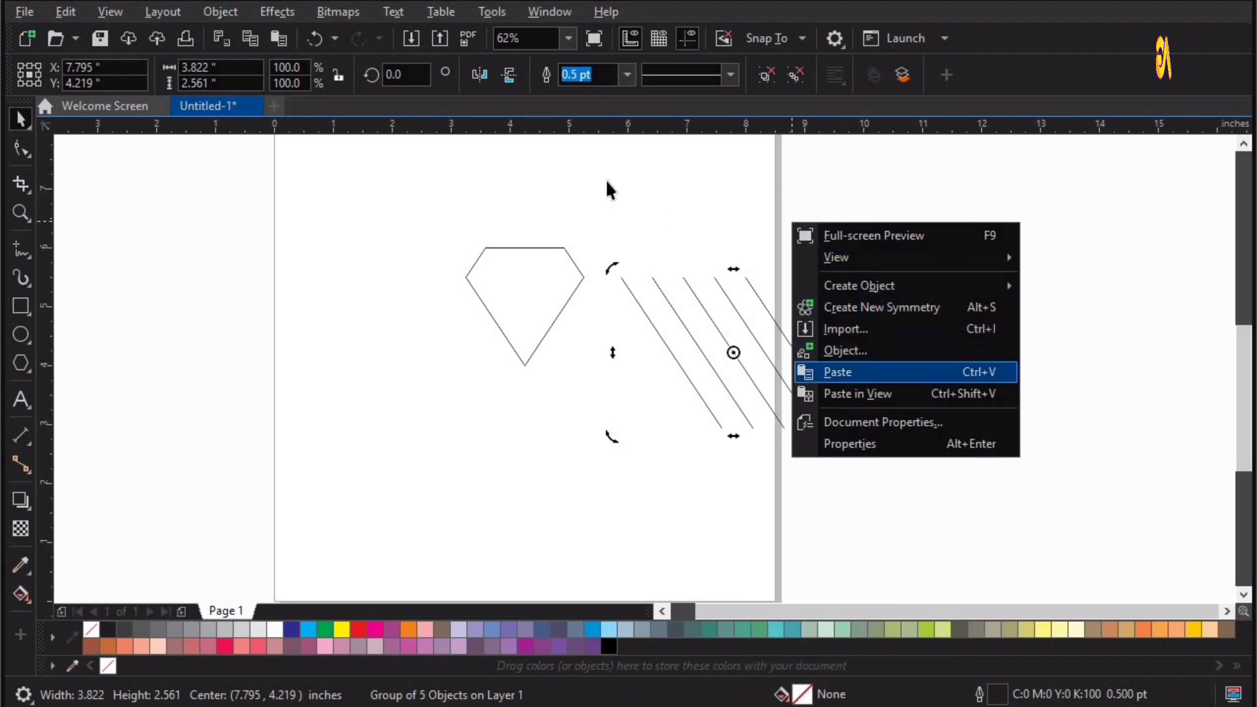
click(482, 73)
Group the two crossing sets of lines together
key(z)
key(space)
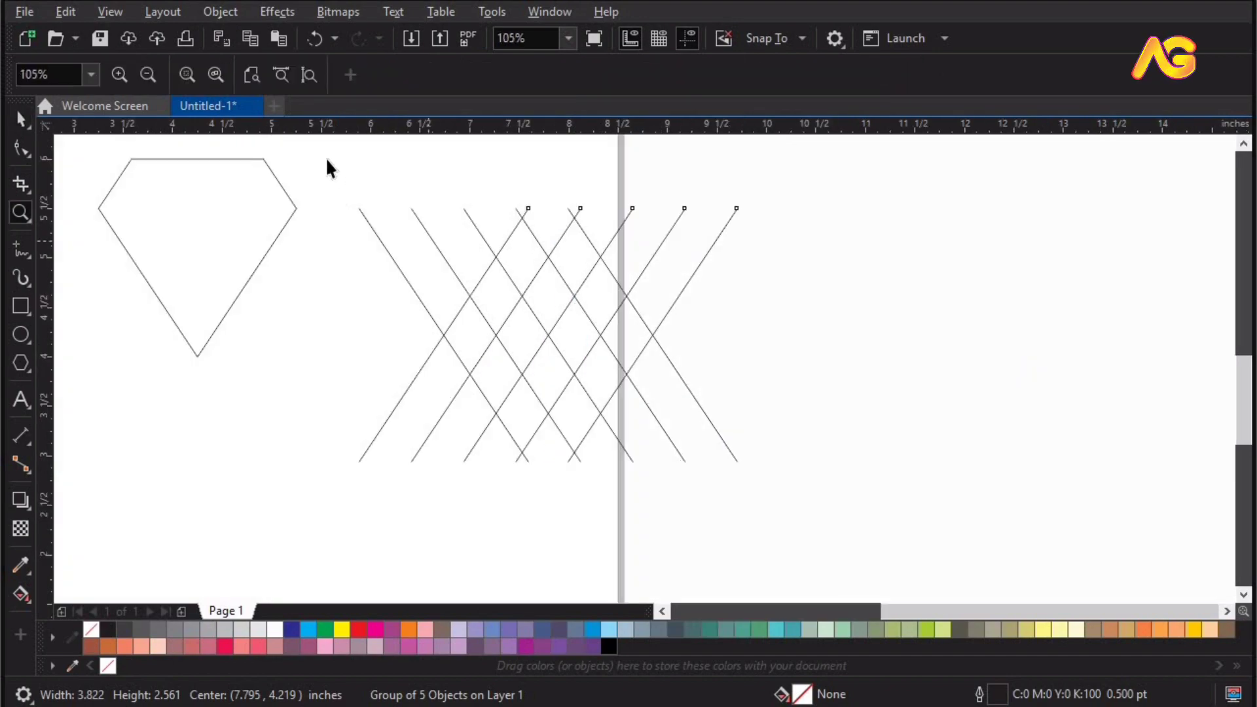
drag(330, 162, 878, 552)
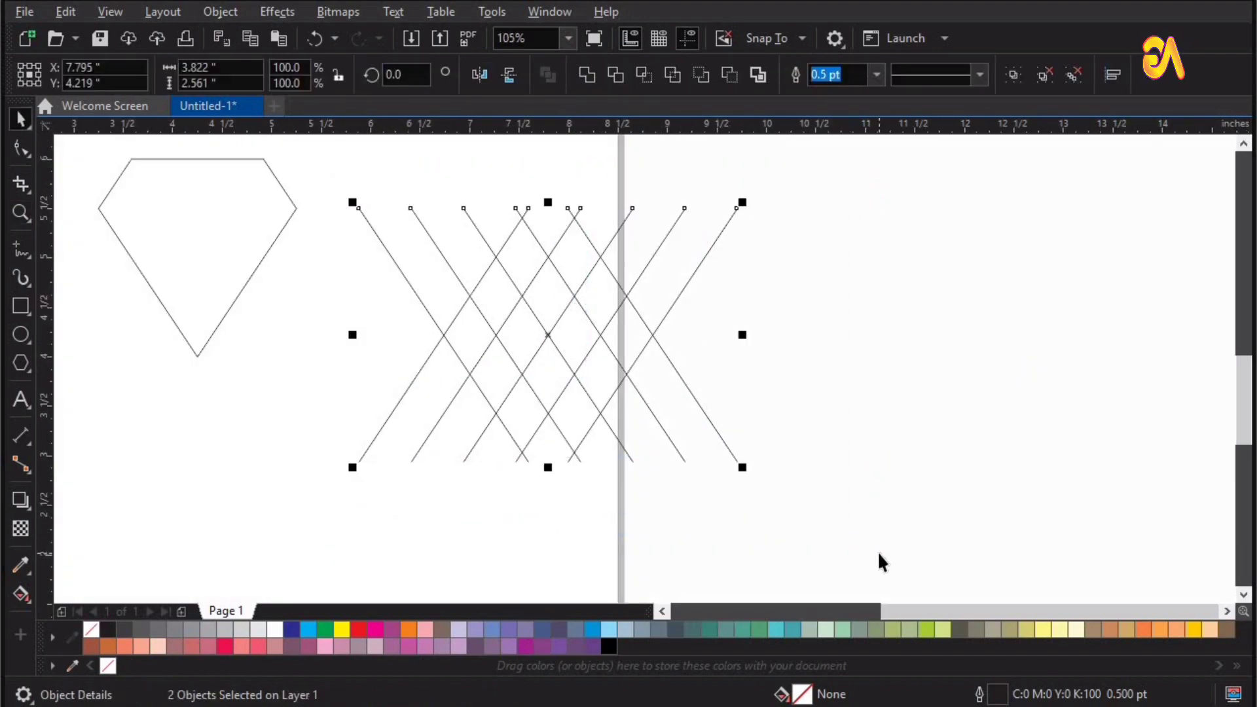
key(ctrl+g)
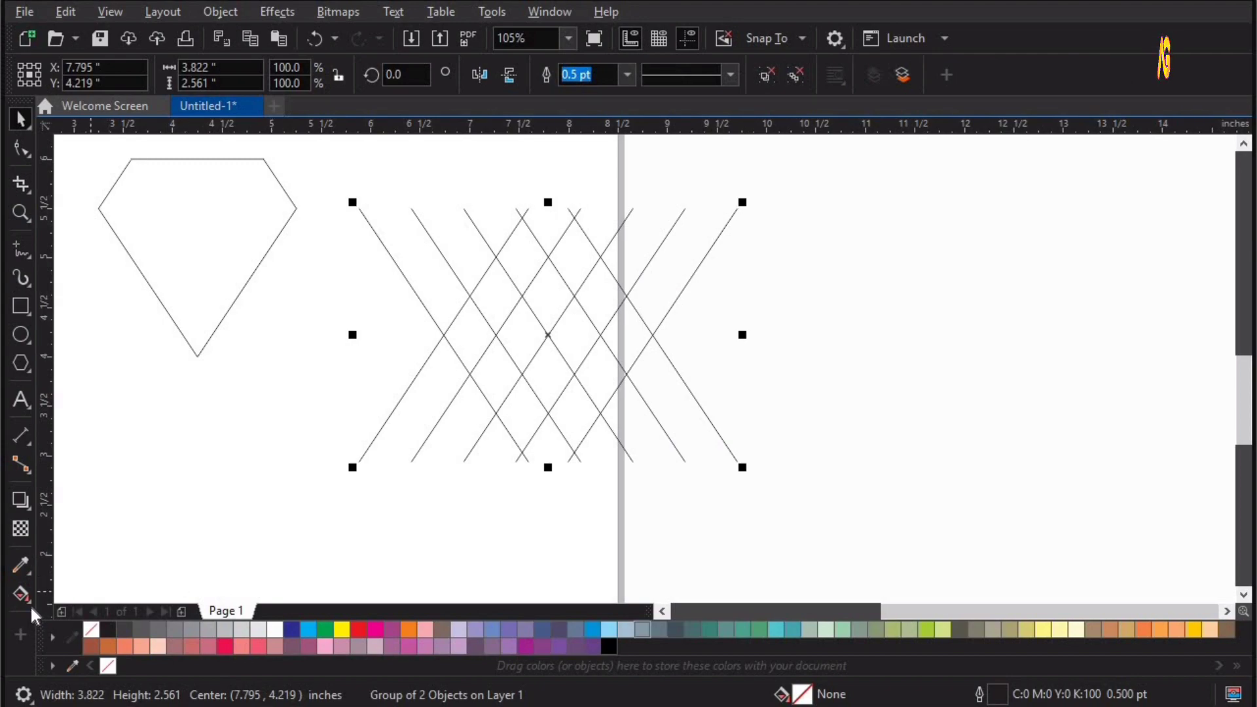
Fill one diamond-shaped cell near the middle of the line lattice using Smart Fill
click(21, 593)
click(72, 620)
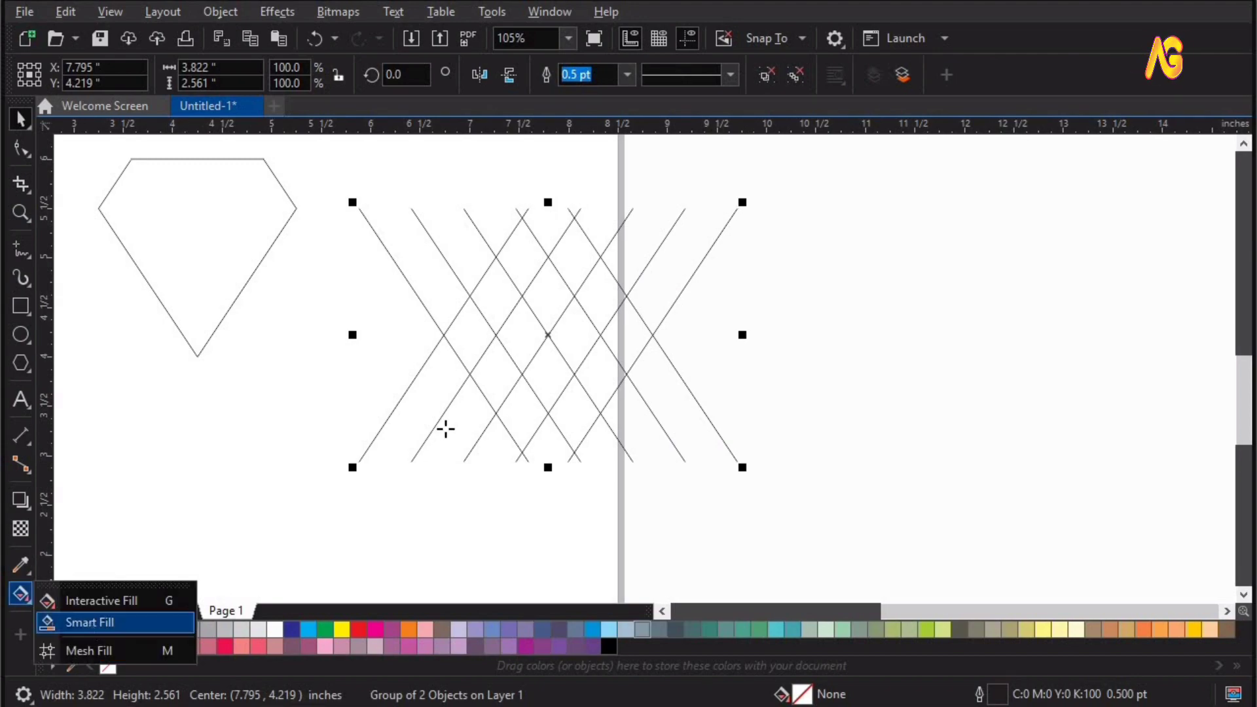
click(539, 370)
Delete the line lattice and move the filled small diamond beside the gem outline's lower-right edge
key(space)
drag(625, 293, 786, 291)
key(Delete)
drag(548, 374, 307, 309)
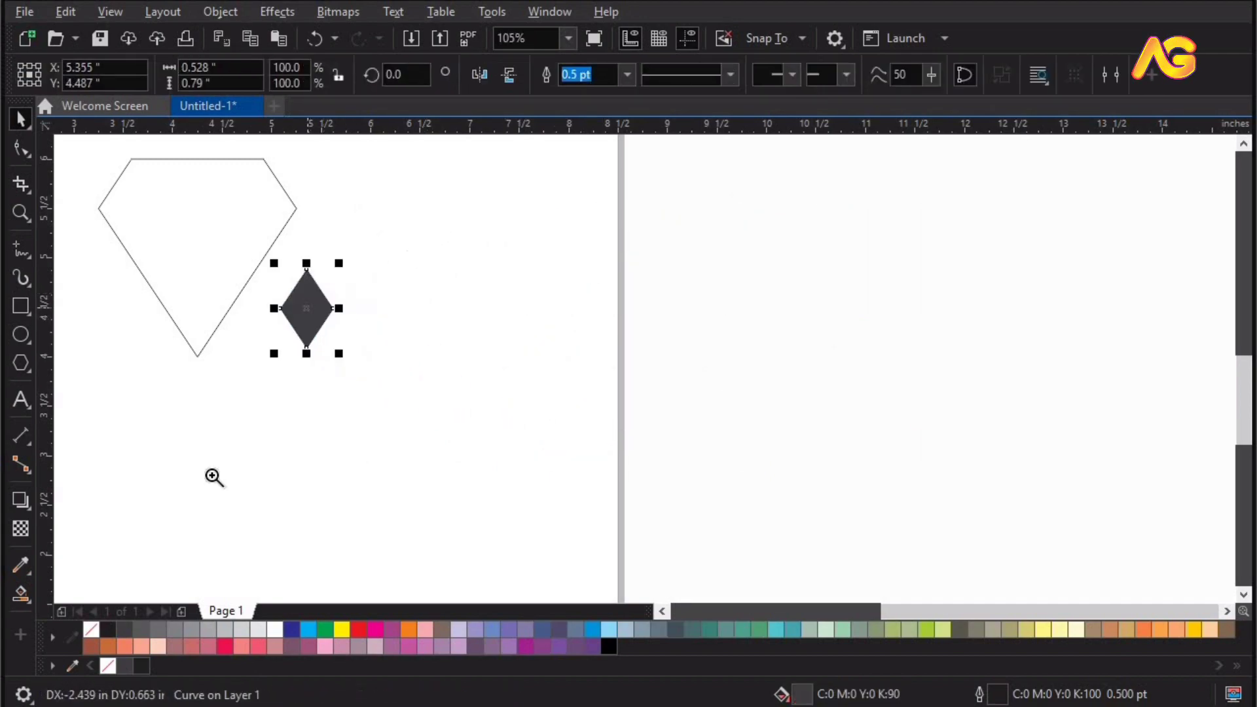
Duplicate the small dark diamond straight down twice to form a column of three diamonds touching tip to tip
drag(178, 504, 431, 222)
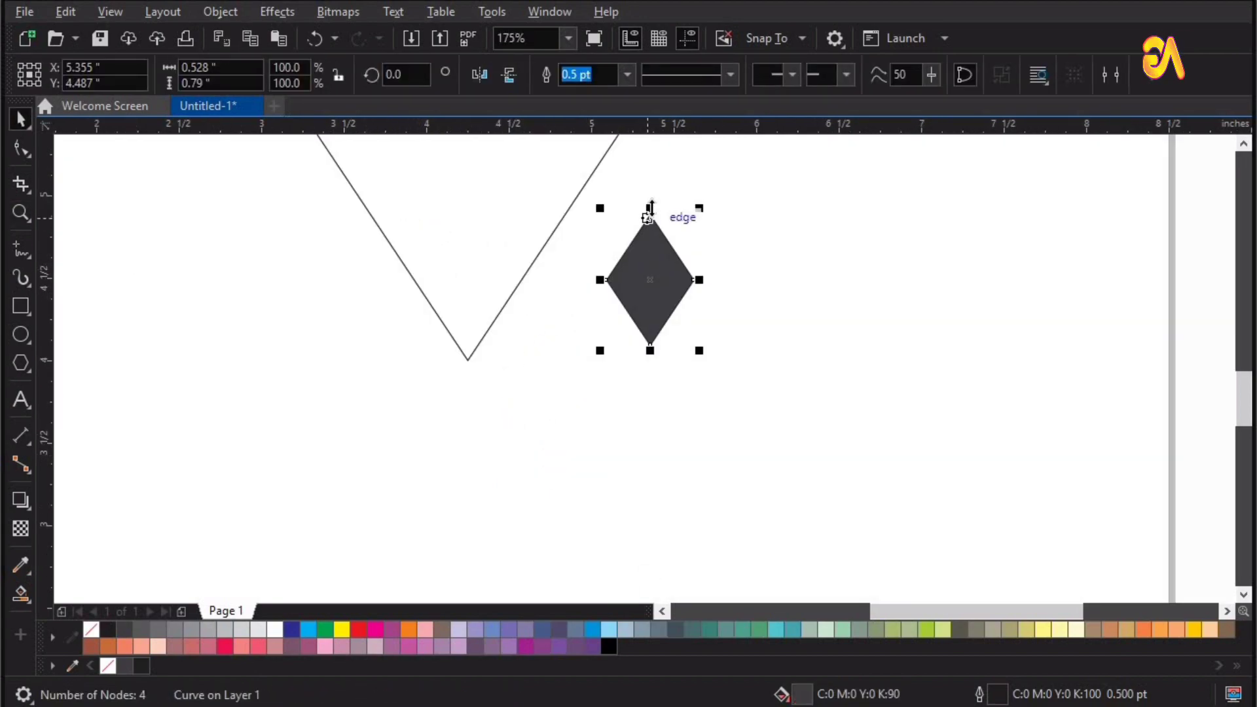
drag(648, 210, 655, 358)
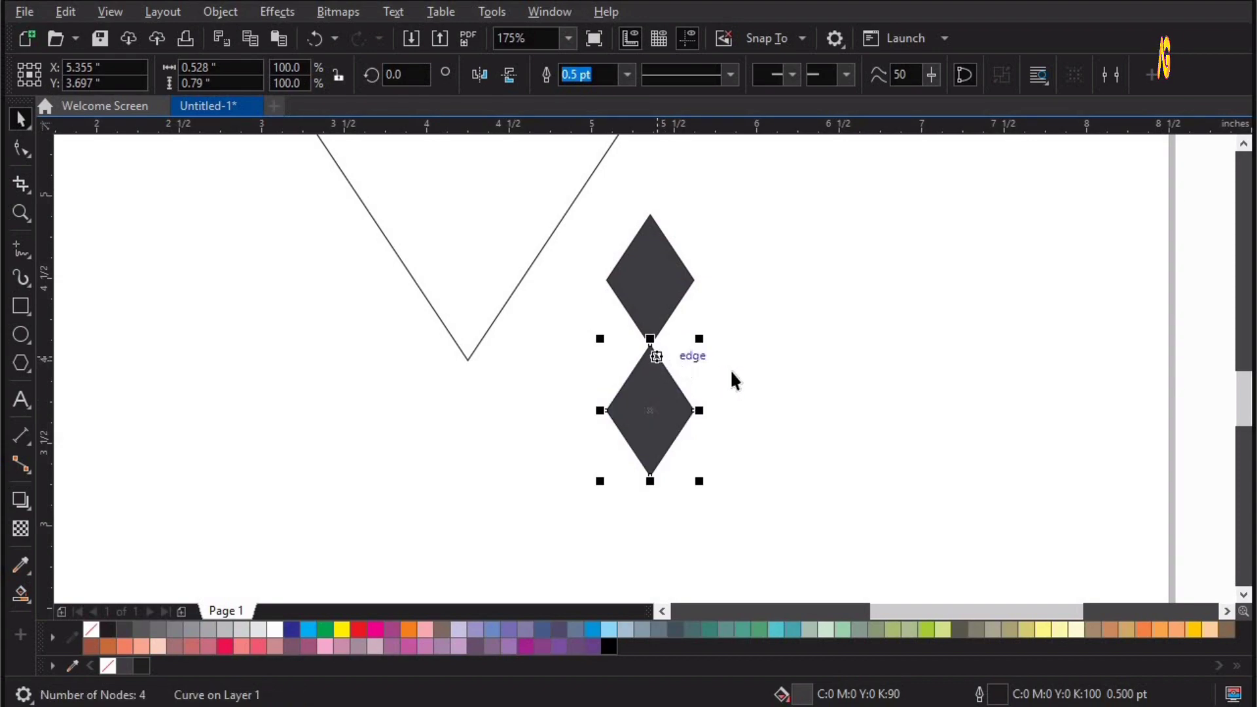
key(ctrl+r)
Draw a rectangle about 2.28 by 0.47 inches across the upper half of the topmost small diamond
click(21, 305)
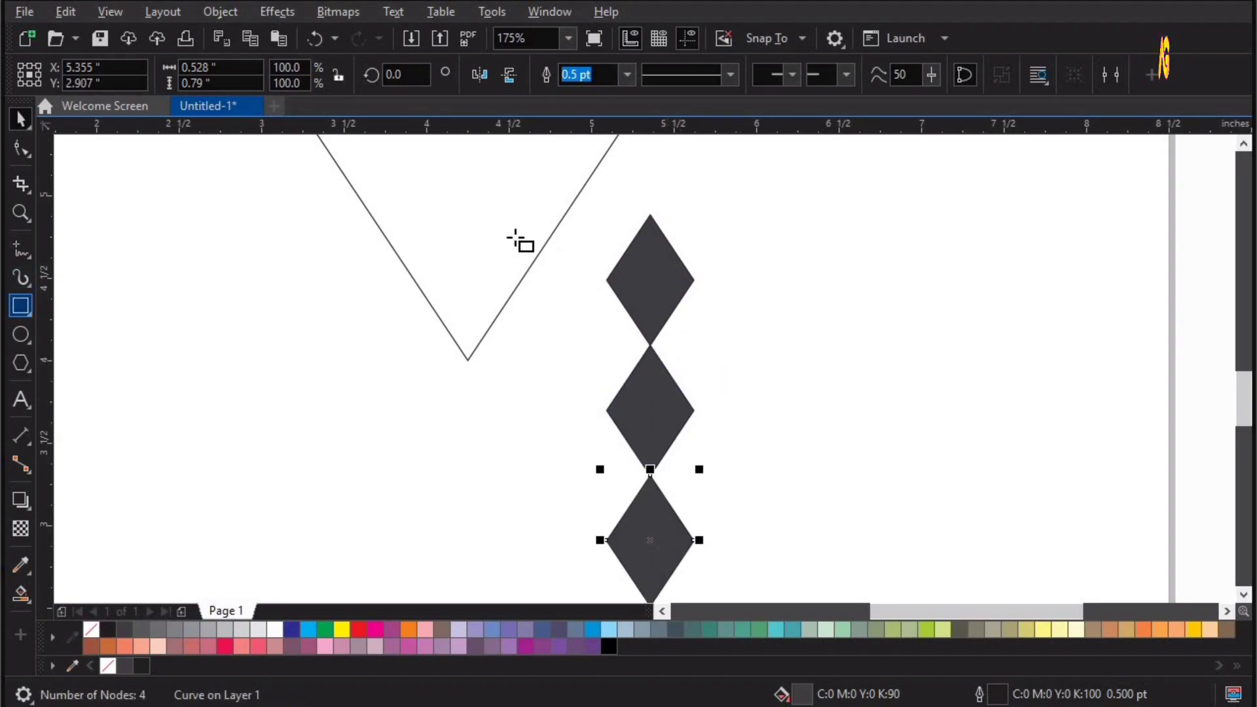
drag(410, 206, 787, 283)
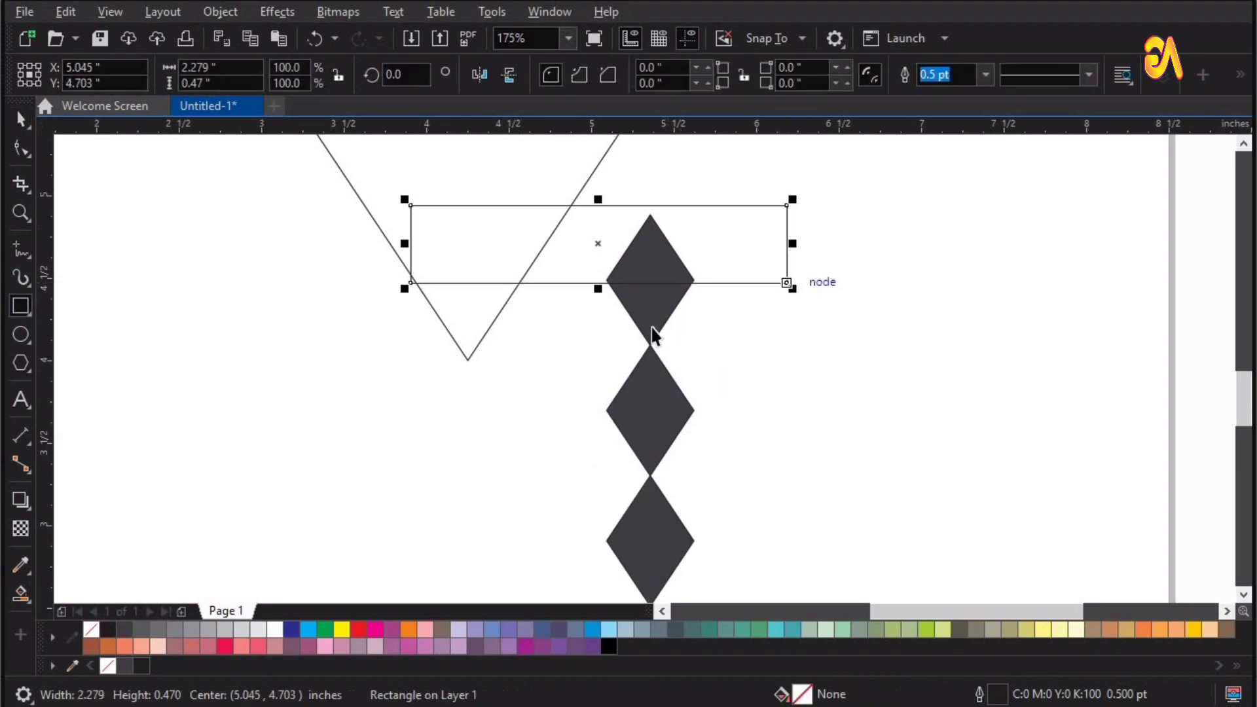
key(space)
Center the new rectangle horizontally and vertically on the topmost small diamond
shift+click(651, 328)
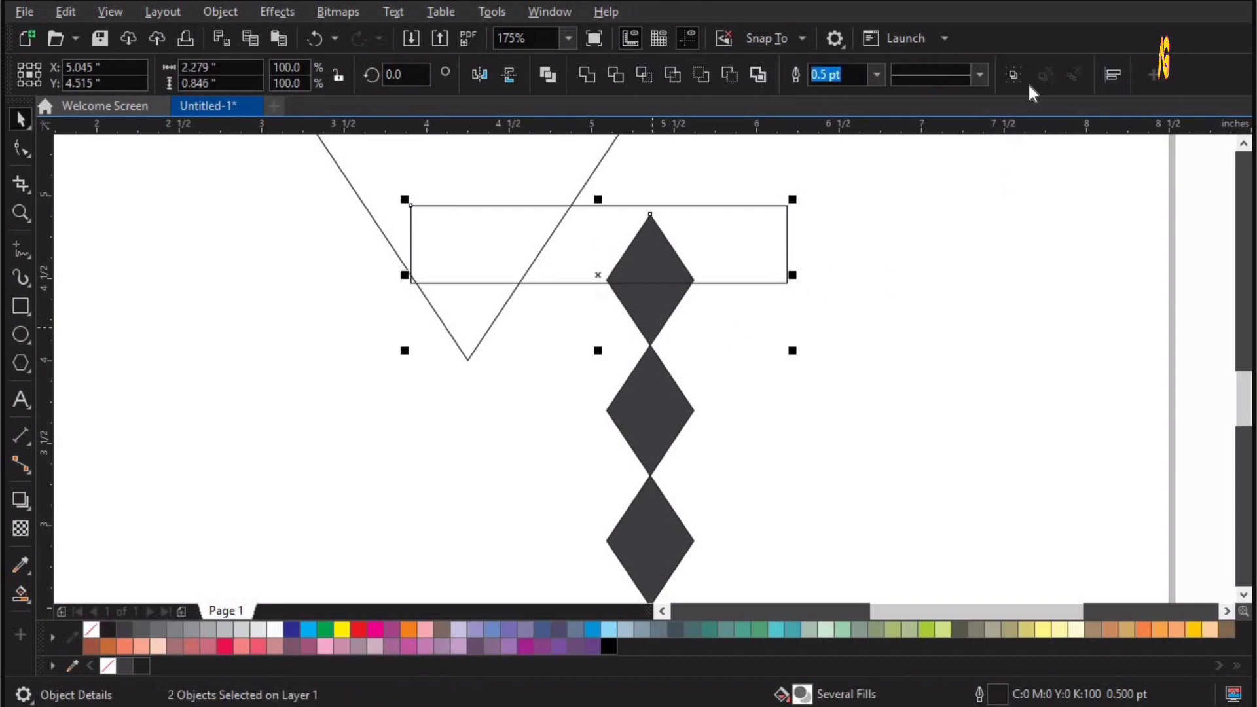
click(1113, 75)
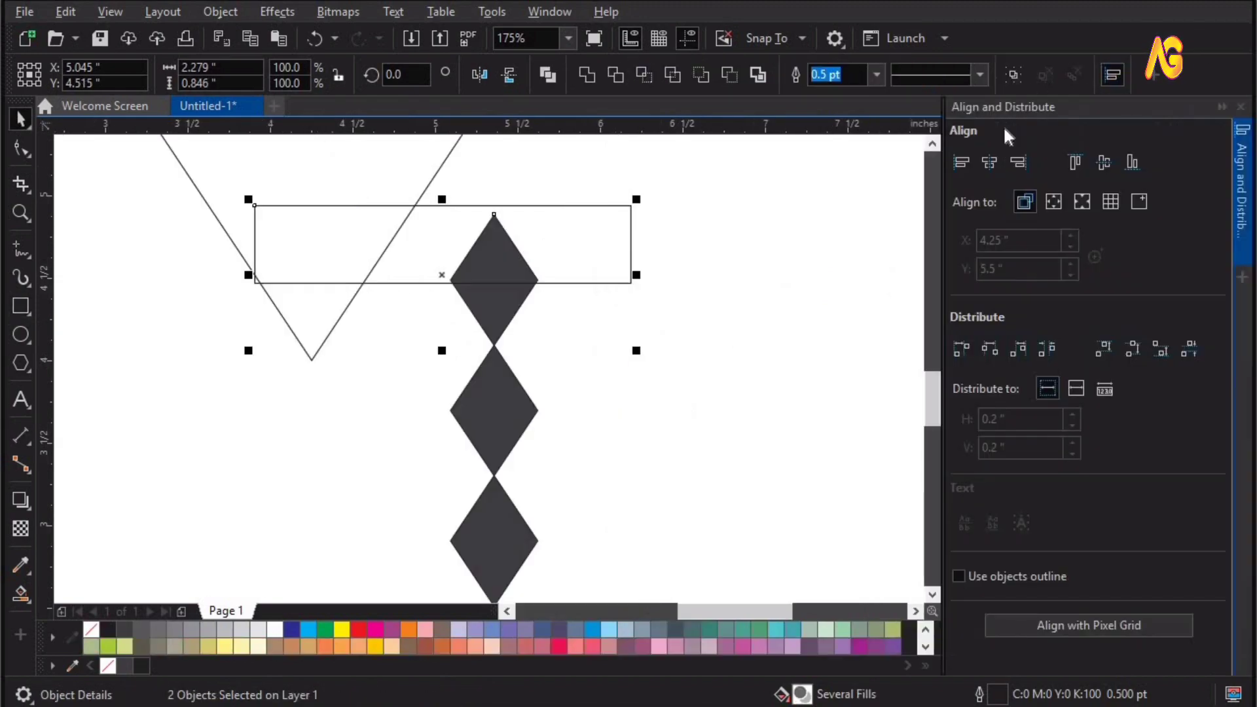
click(961, 162)
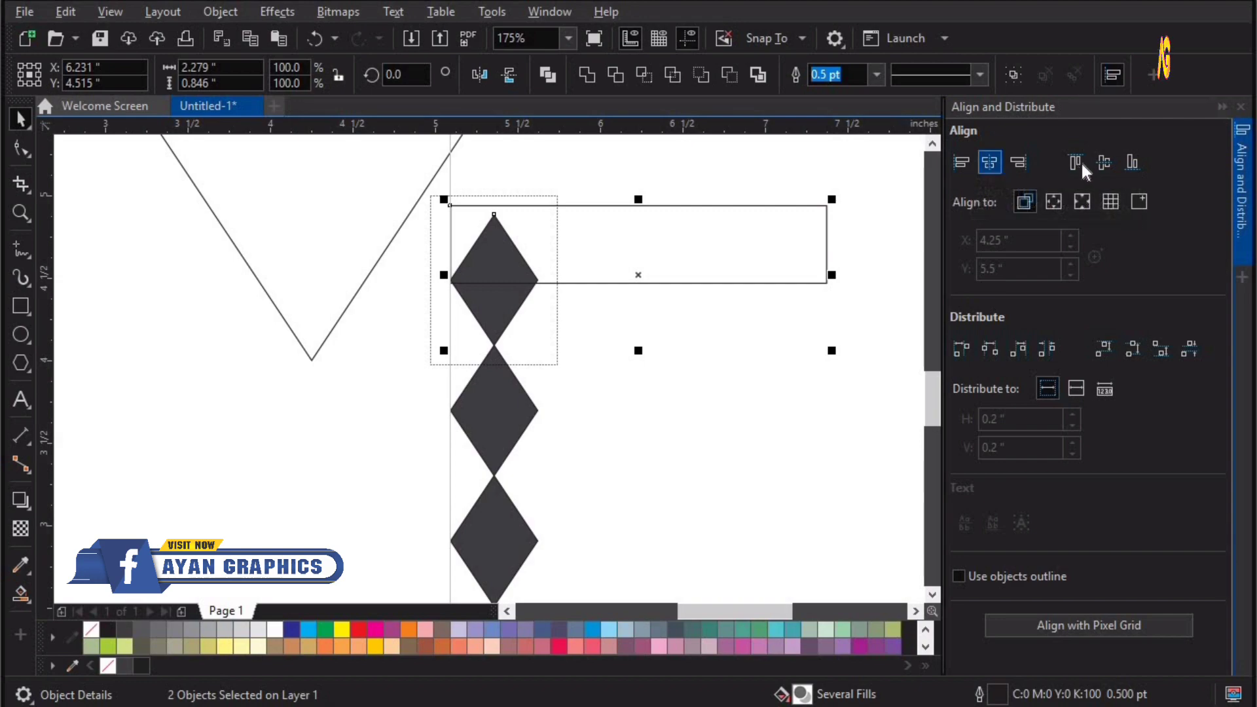
click(1102, 162)
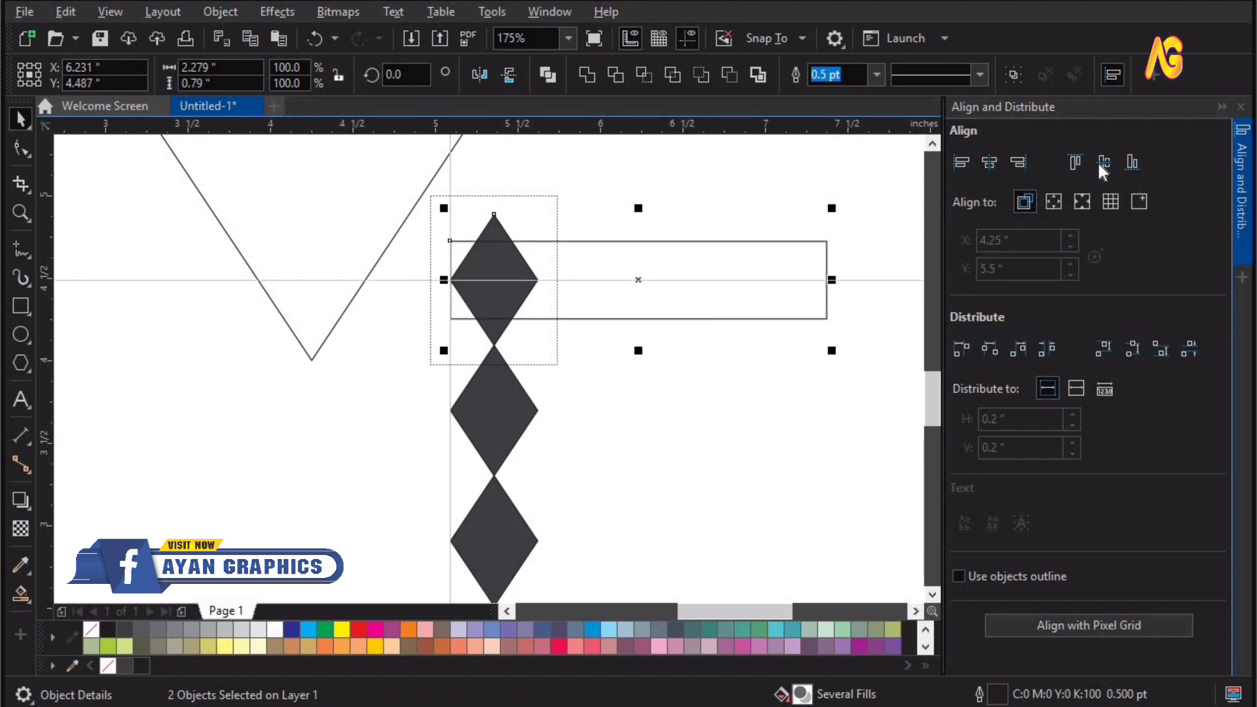
click(994, 158)
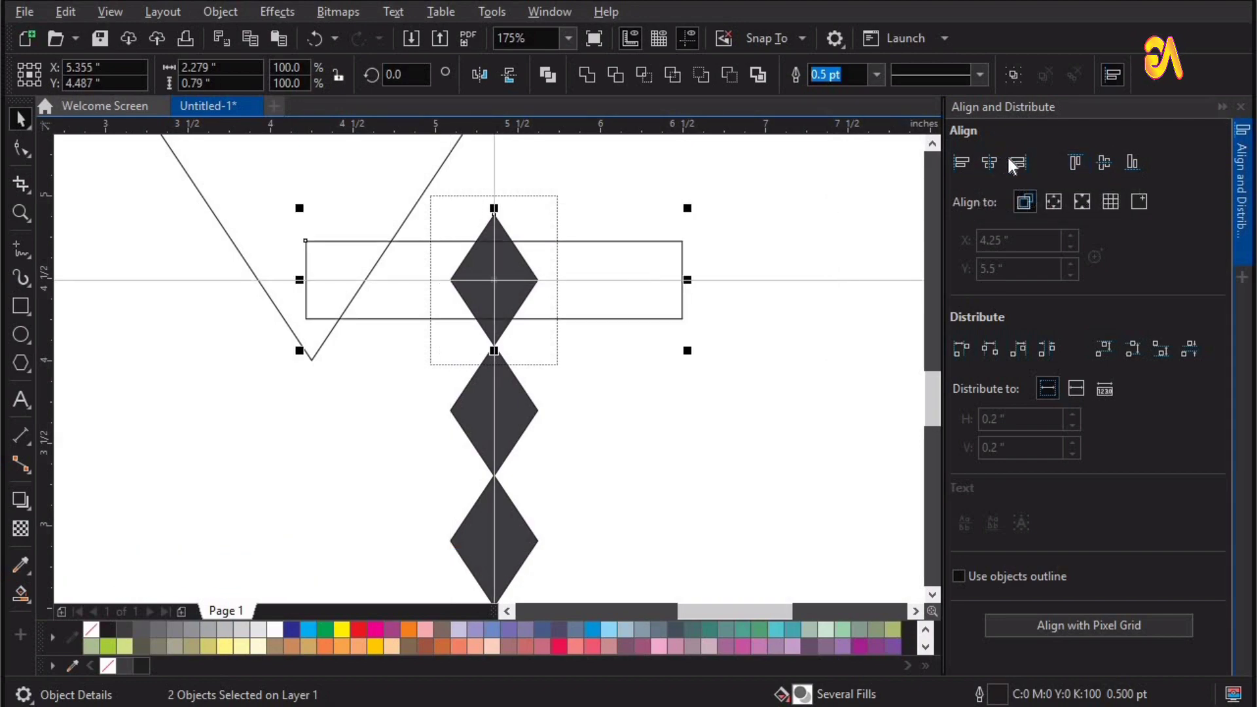
Top-align the rectangle with the topmost small diamond, and move it up until its lower edge passes through the diamond's side corners
click(1069, 159)
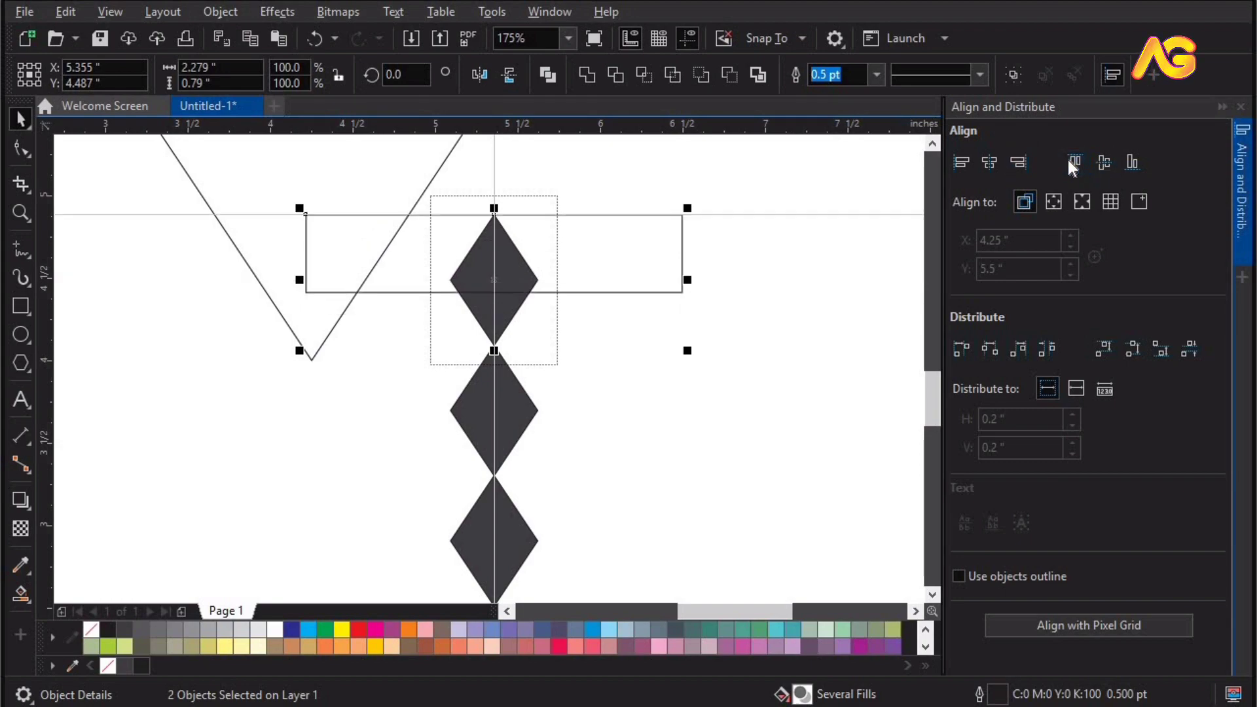
key(Escape)
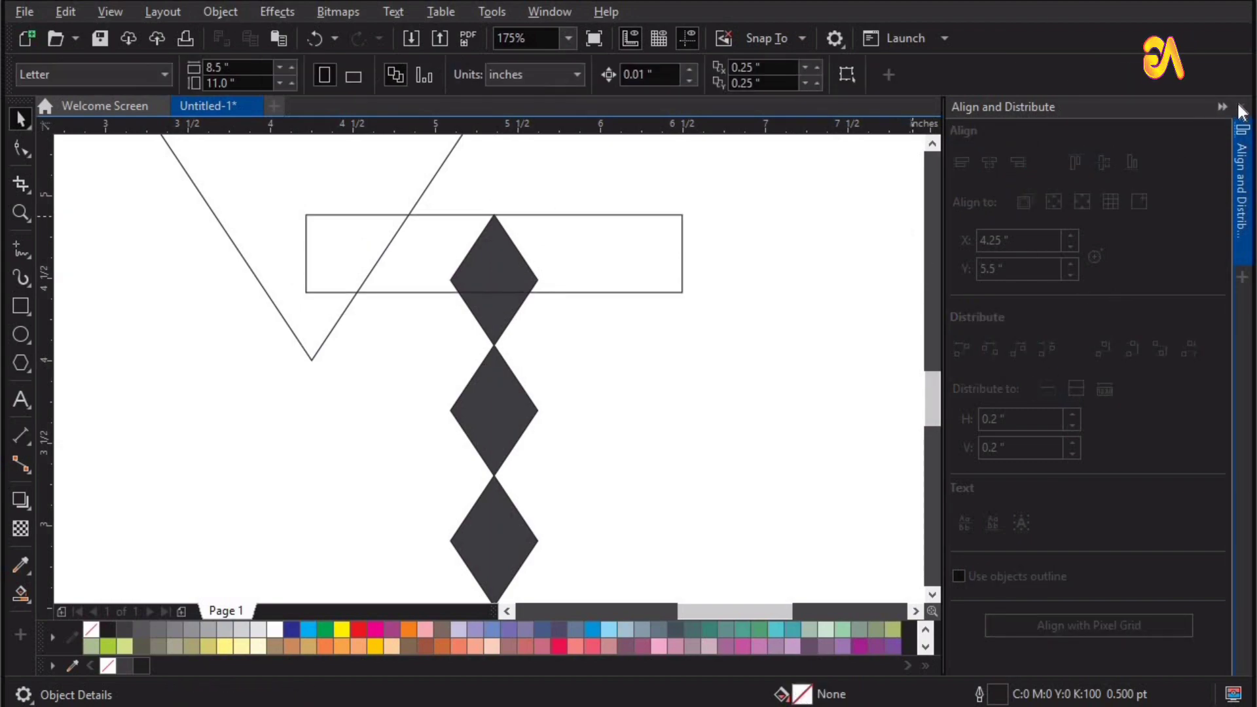
click(1241, 108)
key(z)
drag(952, 183, 419, 353)
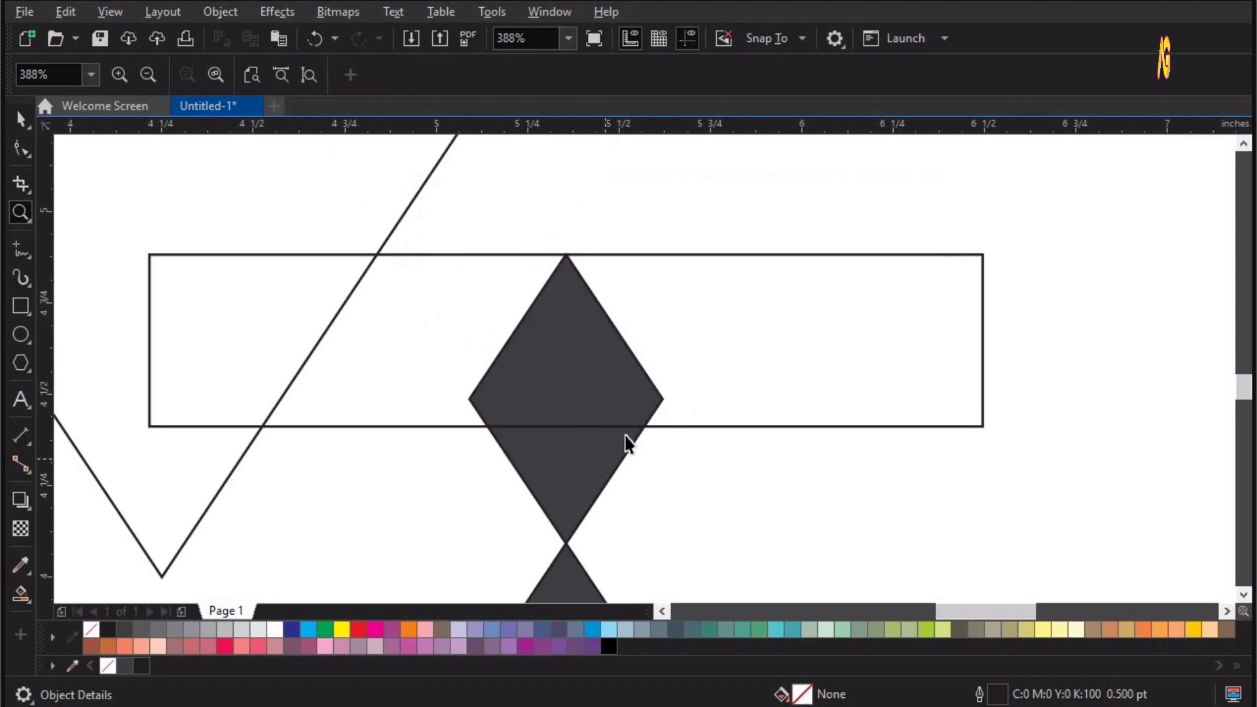
key(space)
click(644, 419)
drag(649, 411, 656, 399)
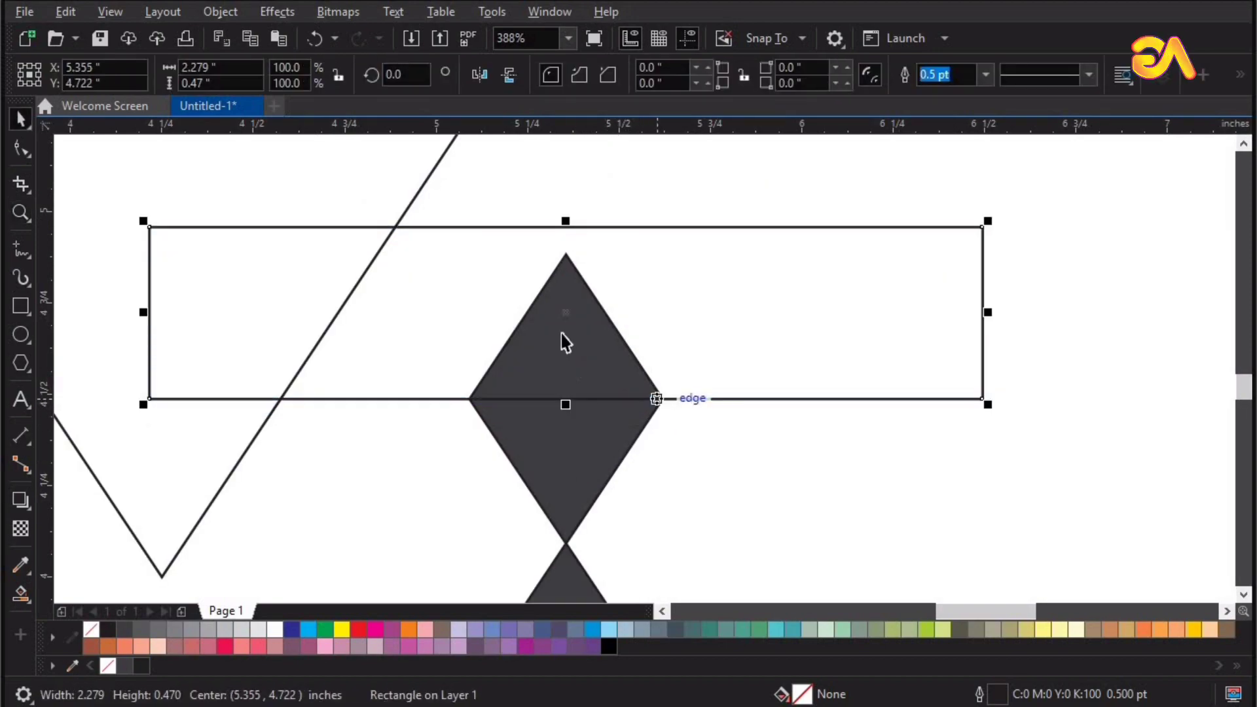
Subtract the rectangle from the topmost small diamond with Back minus front, keeping only the diamond's lower half
shift+click(608, 421)
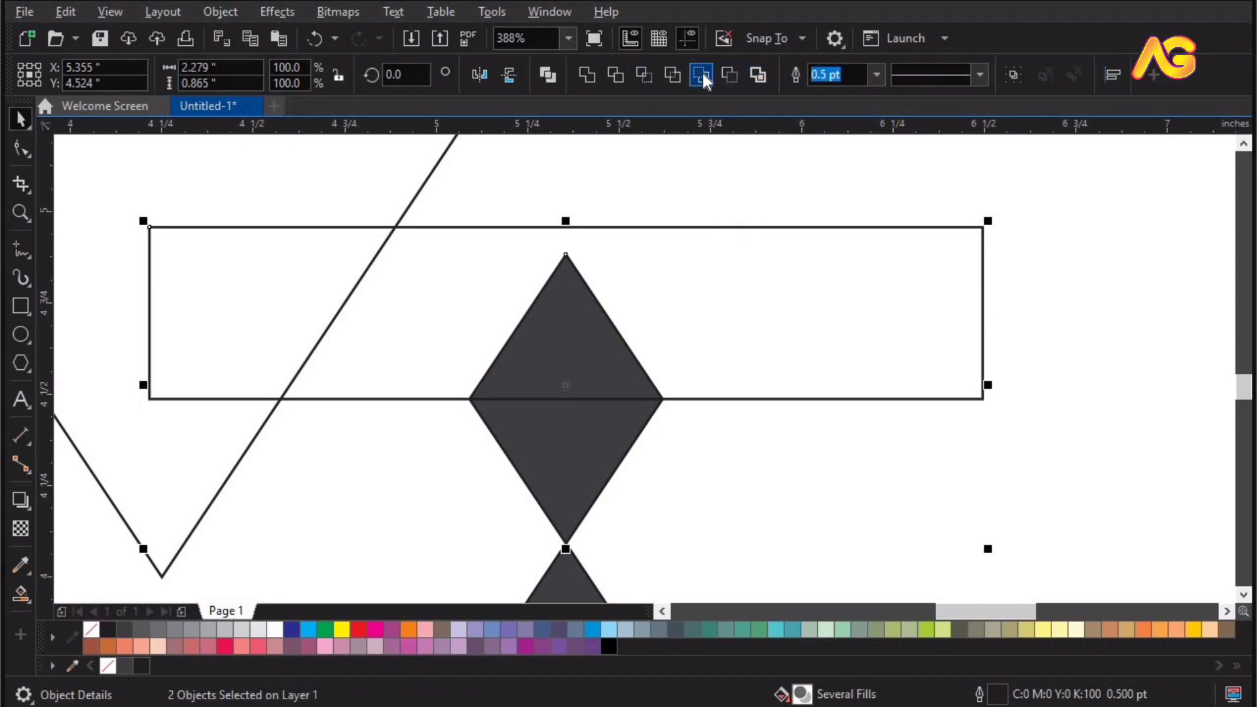
click(729, 75)
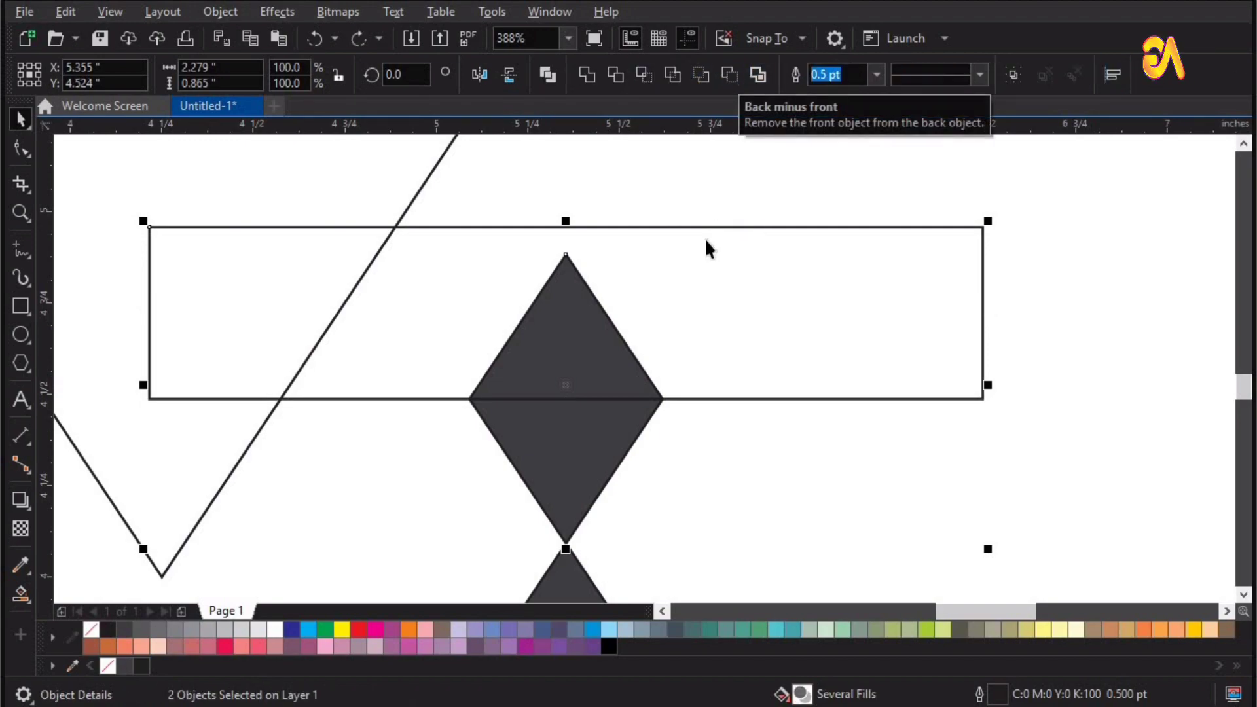
key(Escape)
scroll(867, 360, down, 3)
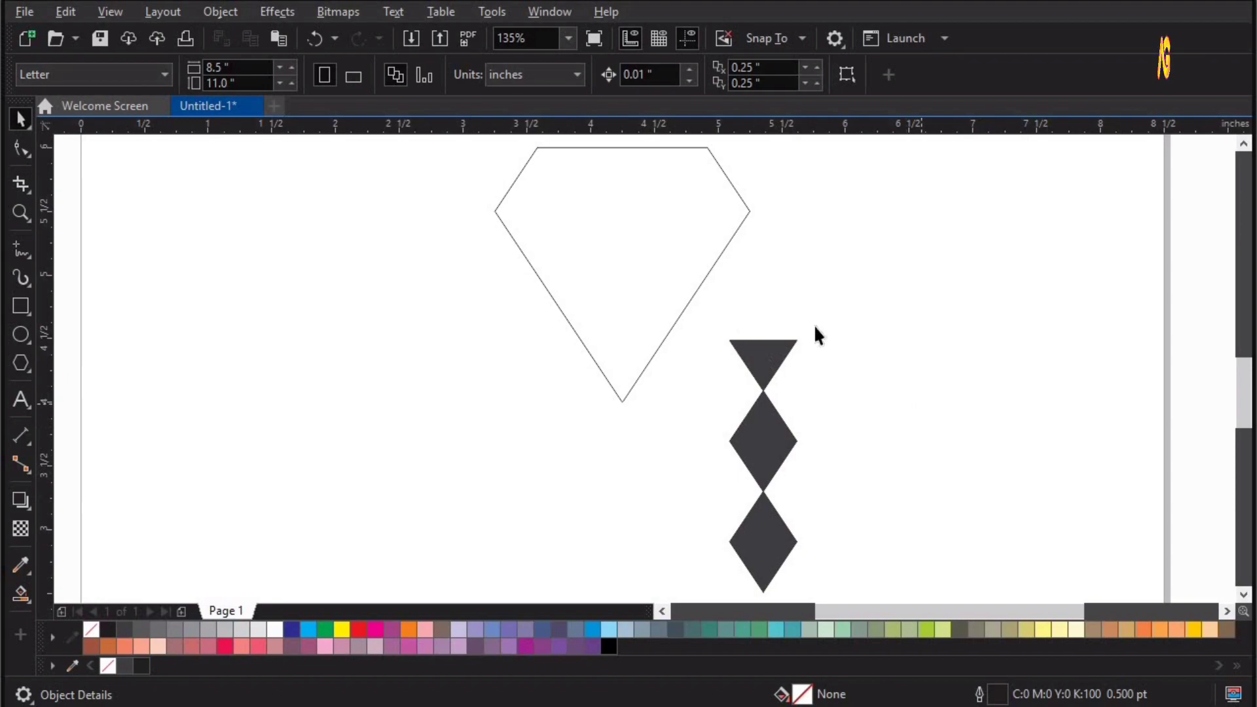
Group the three dark pieces of the column and align the group with the gem outline's top edge and horizontal center
drag(664, 552, 662, 551)
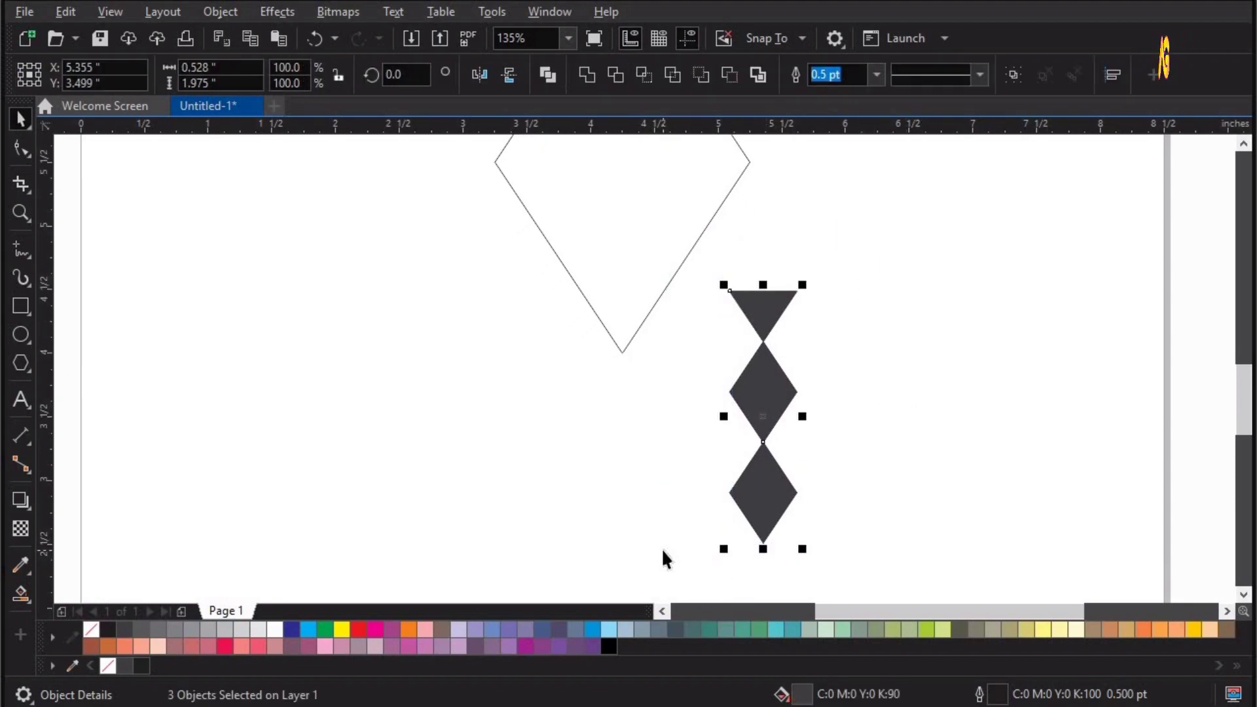
scroll(661, 548, up, 1)
key(ctrl+g)
shift+click(690, 295)
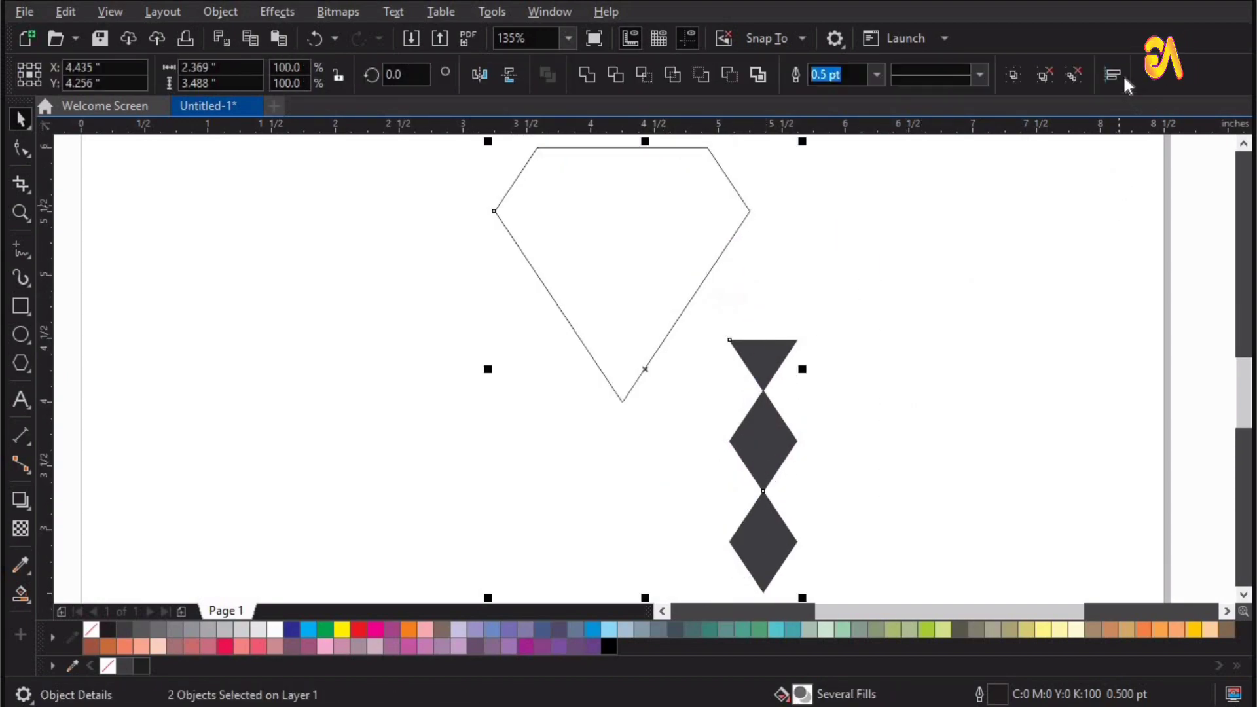
click(1116, 74)
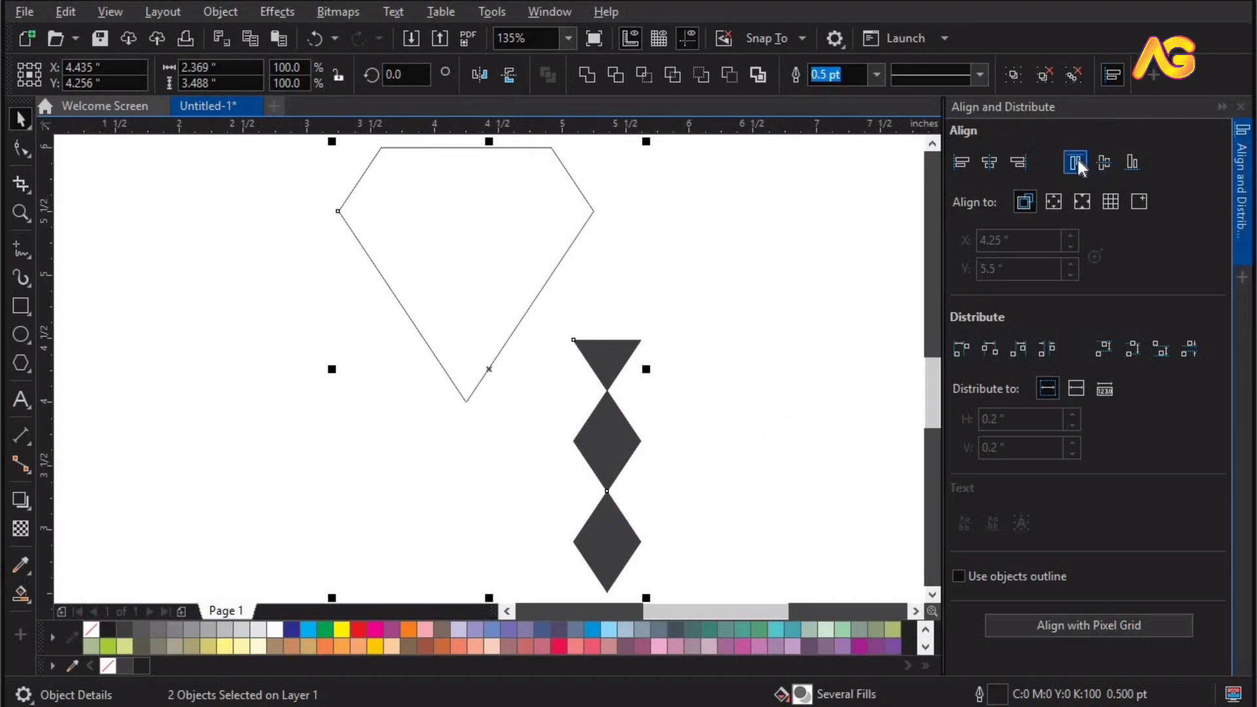
click(1077, 159)
click(987, 164)
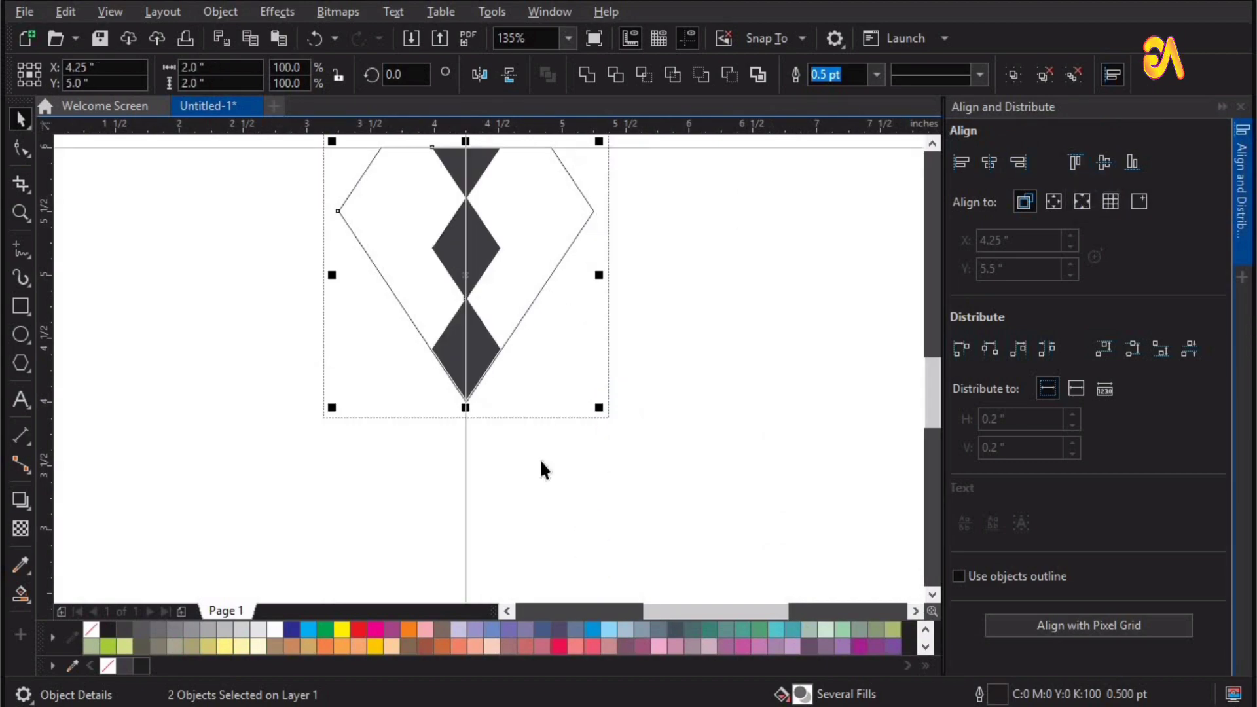
click(1241, 108)
Enlarge the grouped column to about 101% so its lowest tip meets the gem outline's bottom point, and keep it centered on the outline
key(F2)
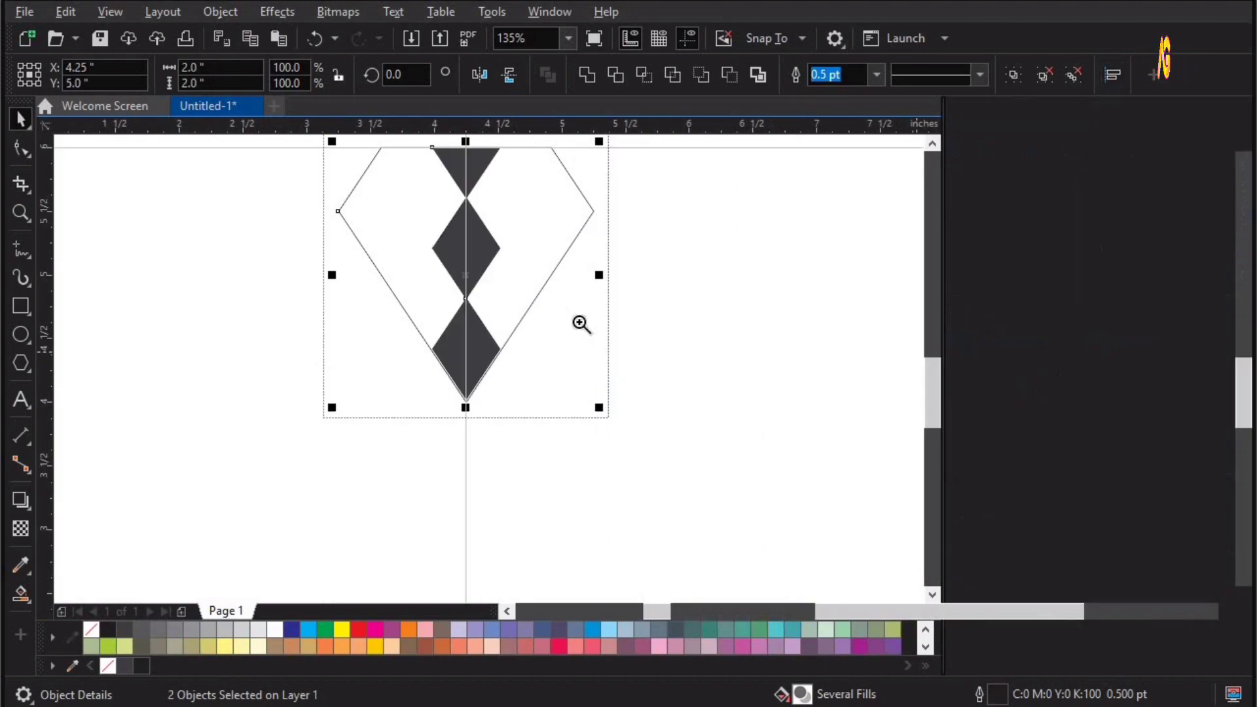
drag(548, 278, 741, 444)
key(Escape)
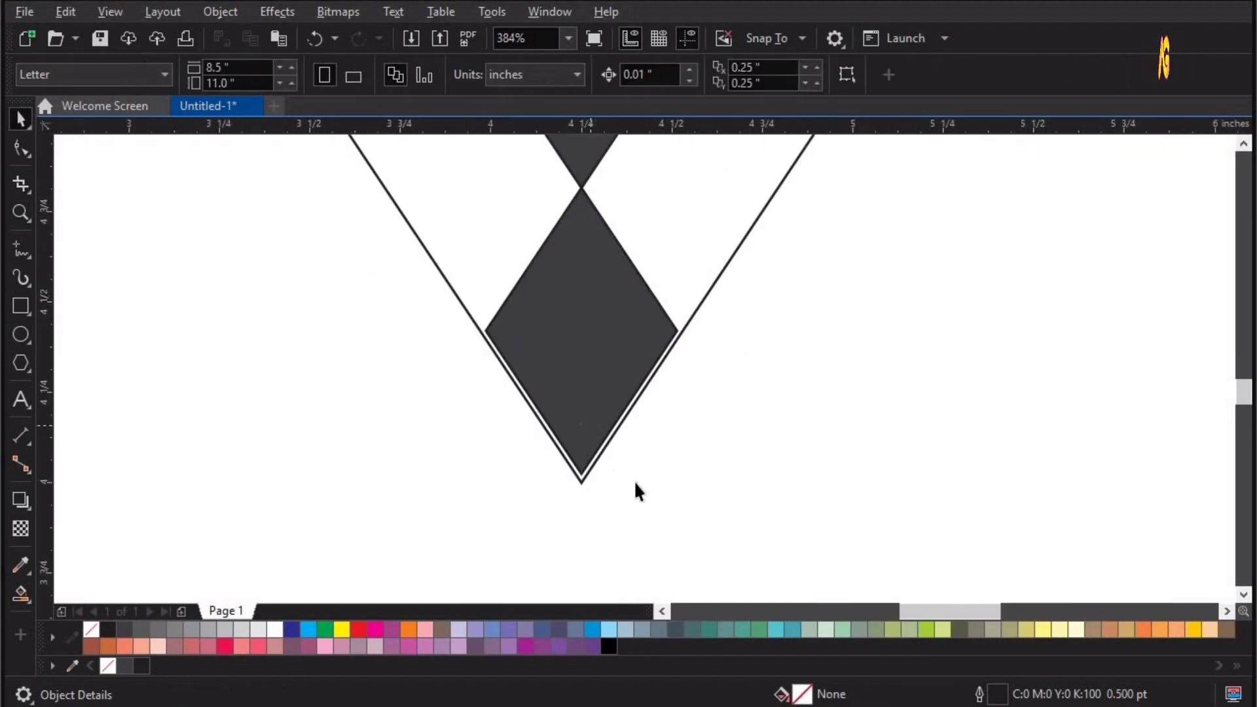
click(590, 426)
drag(683, 480, 686, 485)
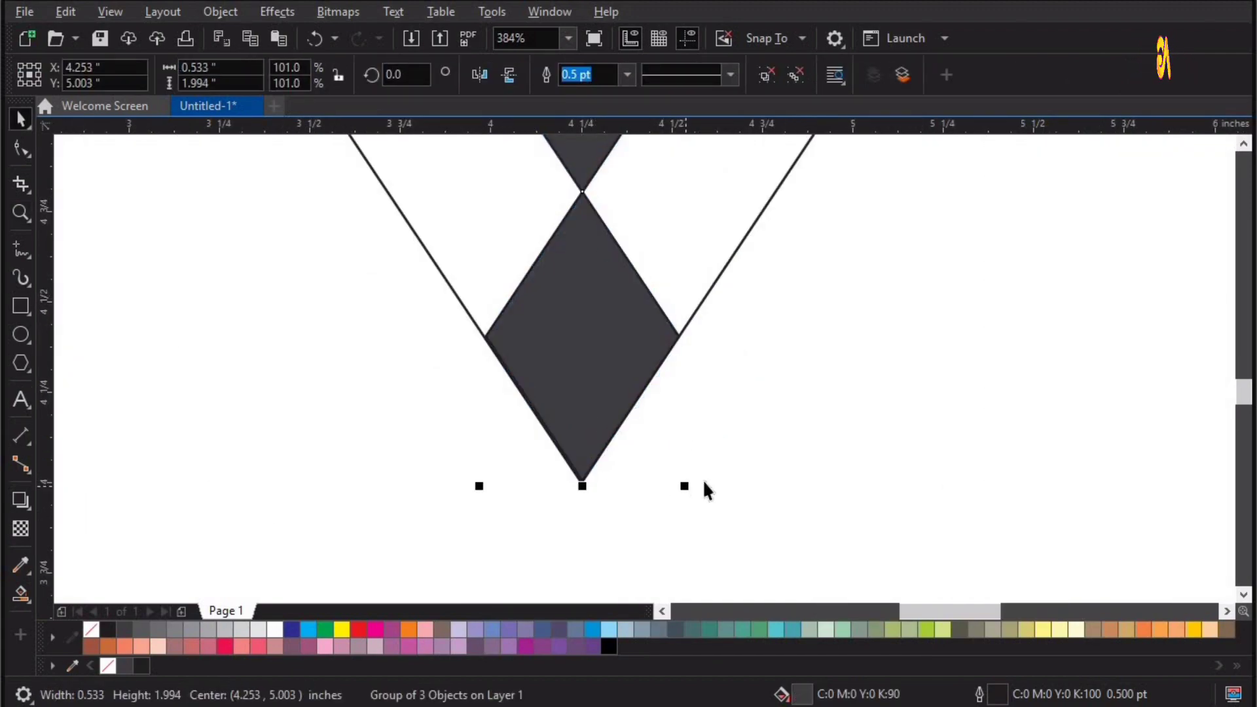
shift+click(694, 310)
click(861, 440)
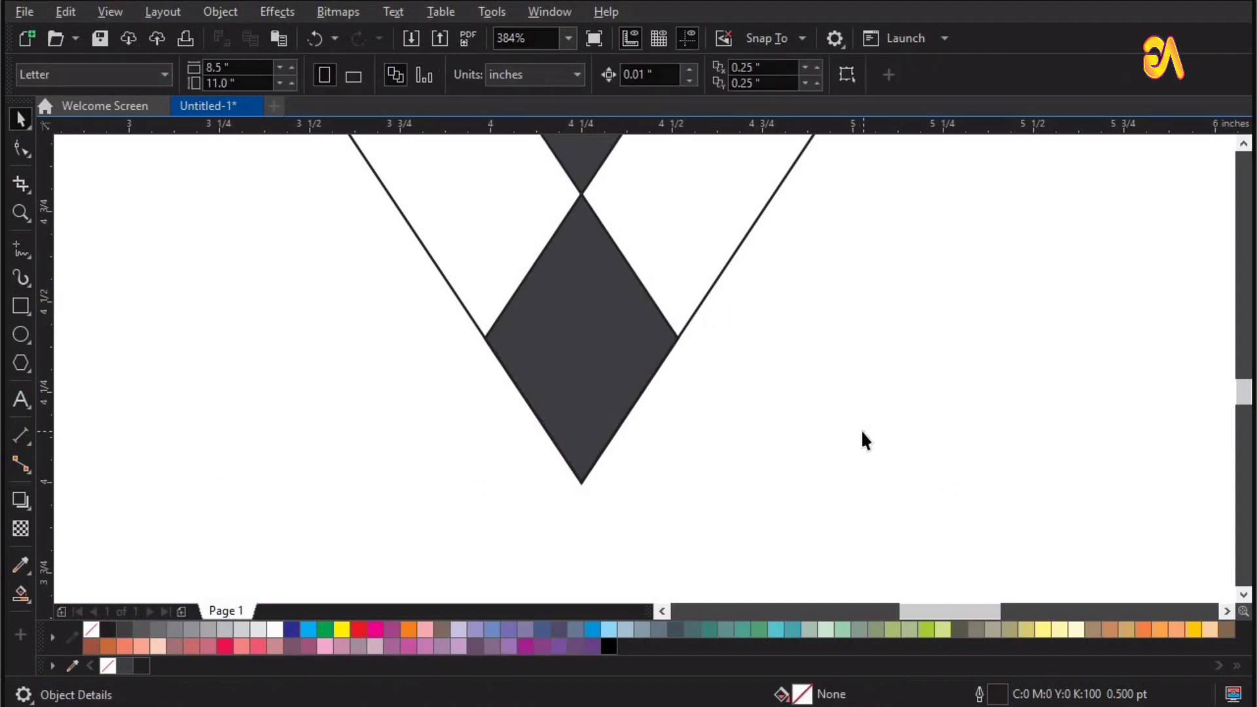
Ungroup the column and move its top triangle out to the empty area left of the gem outline
scroll(718, 269, down, 2)
click(656, 183)
drag(186, 296, 187, 296)
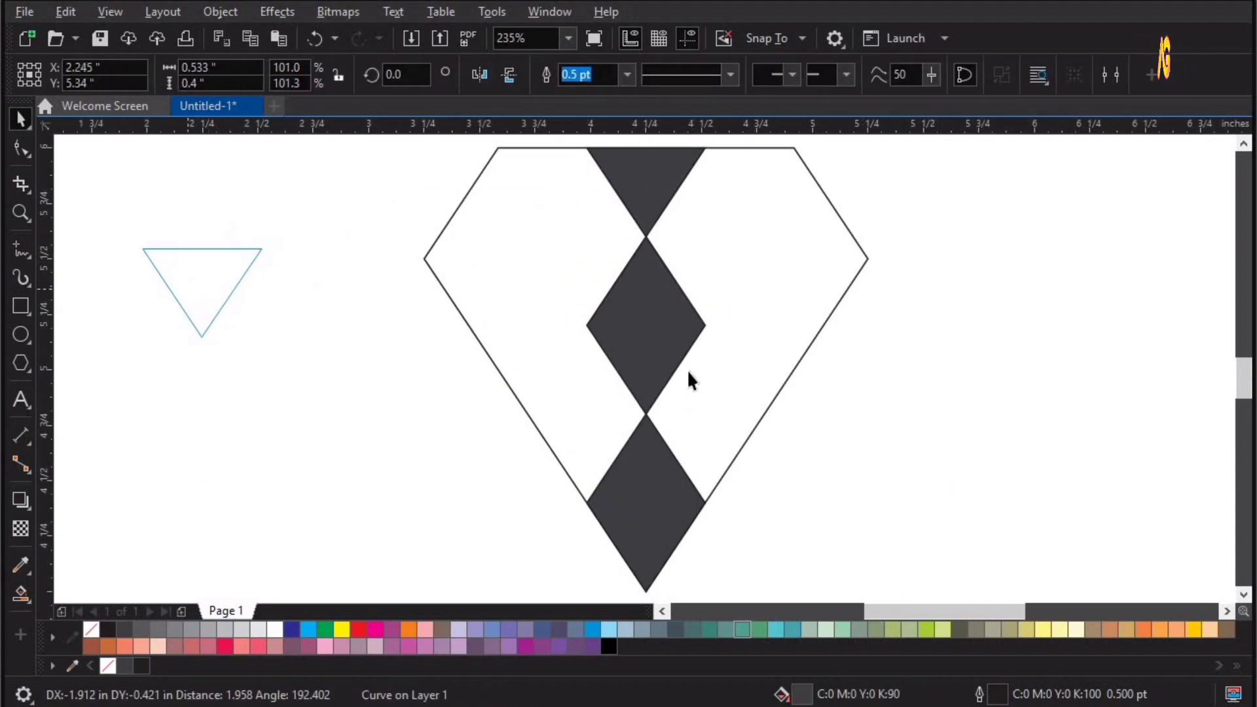
Duplicate the middle diamond twice, snapping one copy to each side of the joint between the two column diamonds
click(651, 311)
drag(655, 305, 548, 319)
right_click(548, 320)
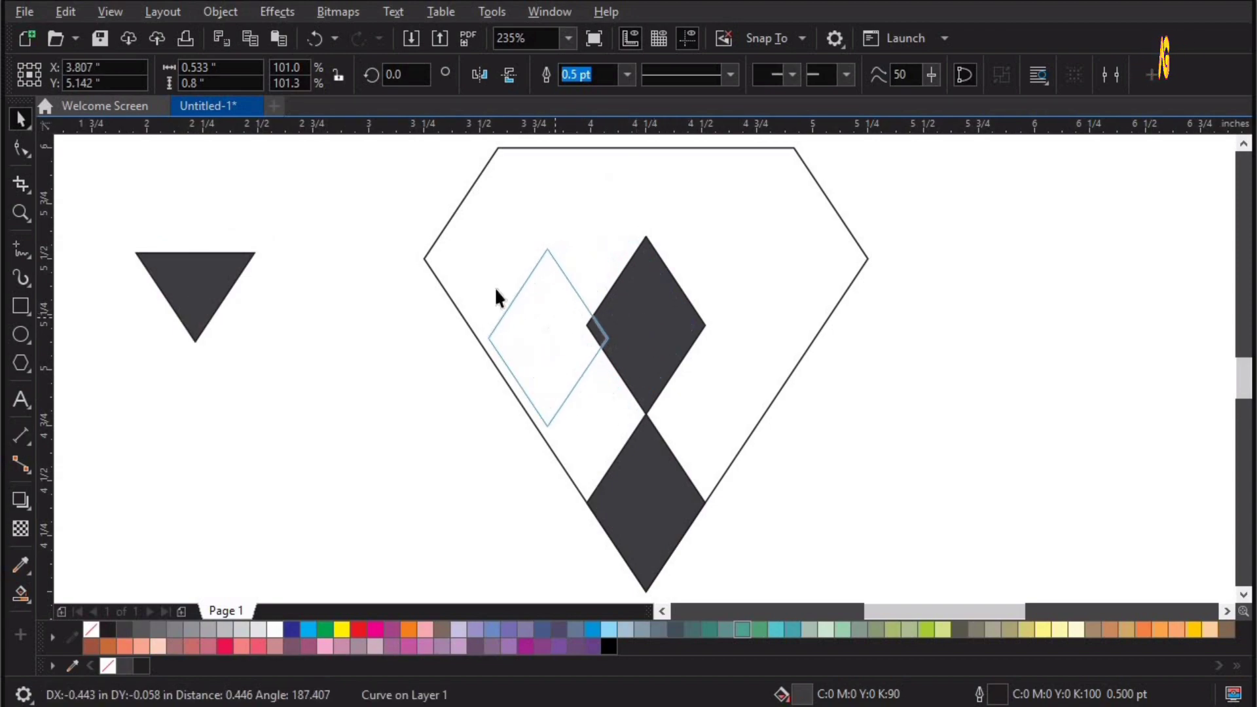
key(F2)
drag(444, 245, 735, 497)
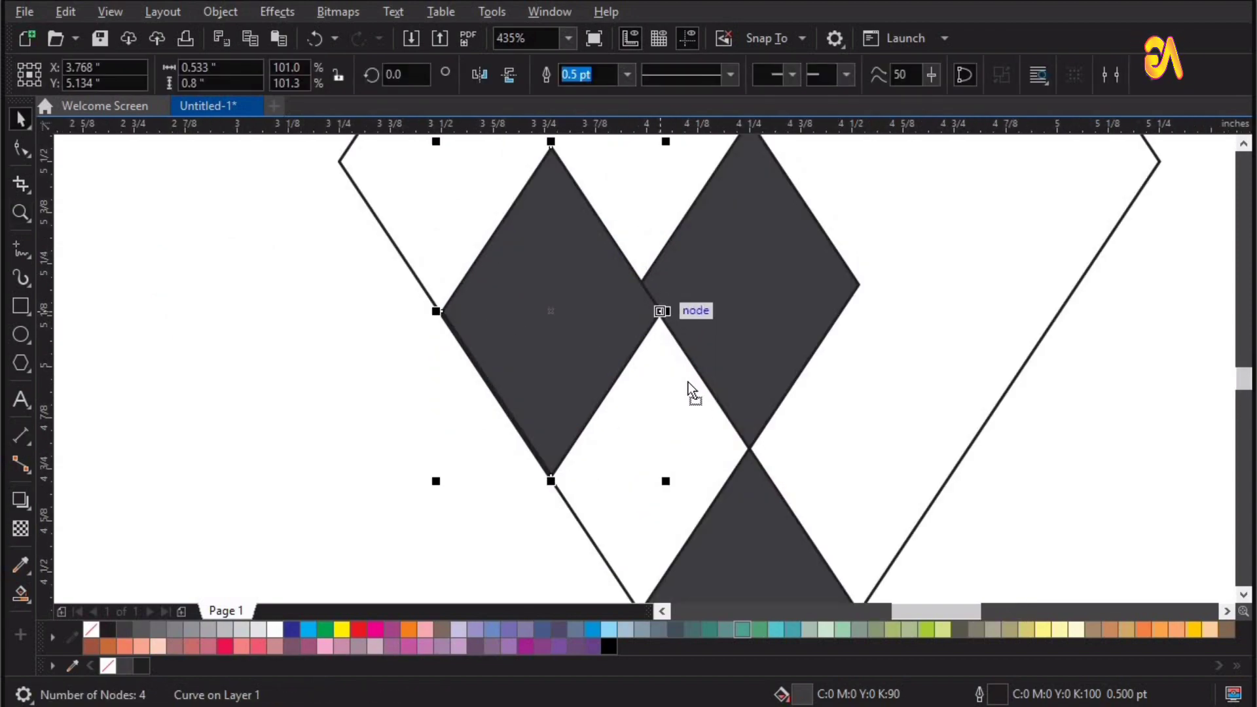
drag(688, 382, 750, 449)
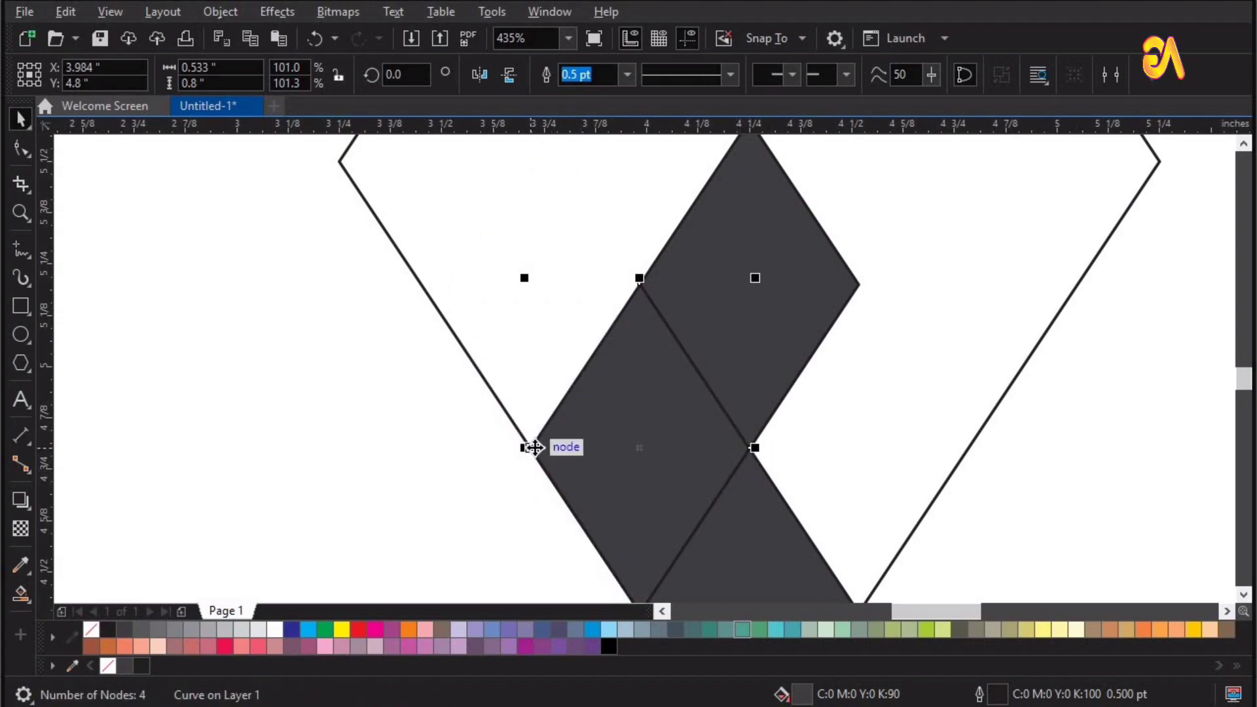
drag(534, 447, 748, 453)
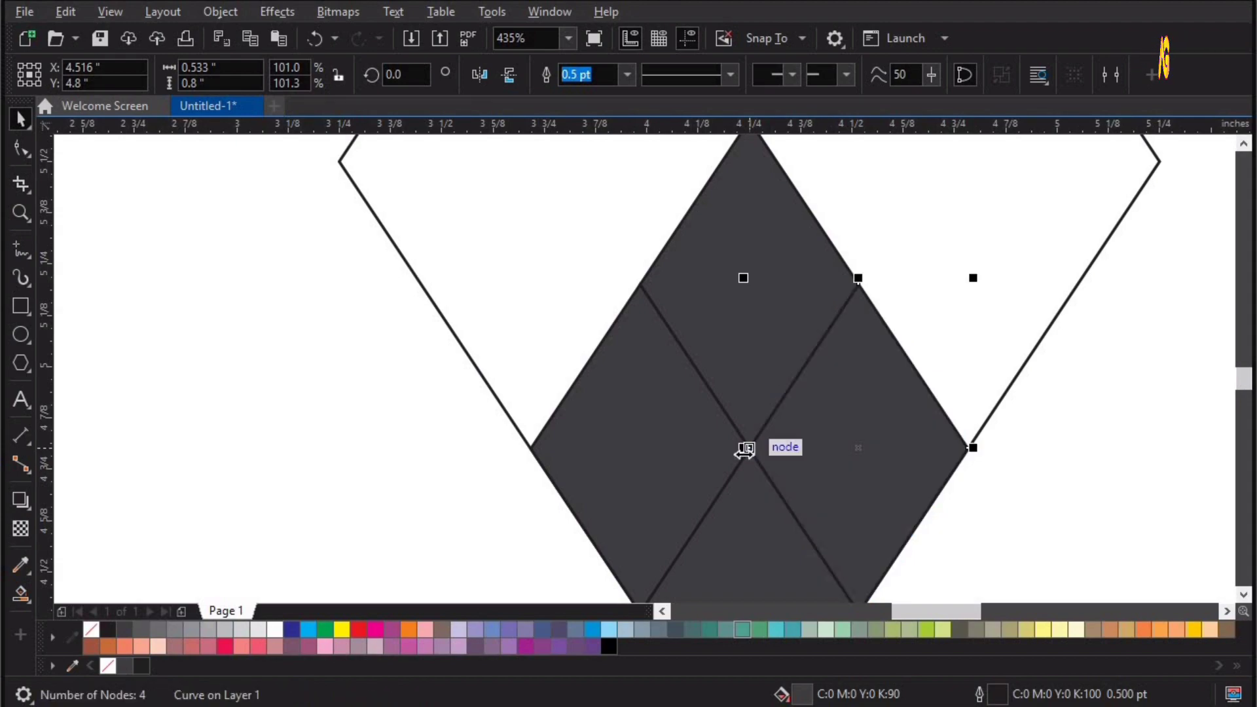
Duplicate the right-hand diamond up along the gem's right edge, and copy that one across to the matching place on the left edge
scroll(744, 451, down, 3)
drag(509, 269, 1002, 594)
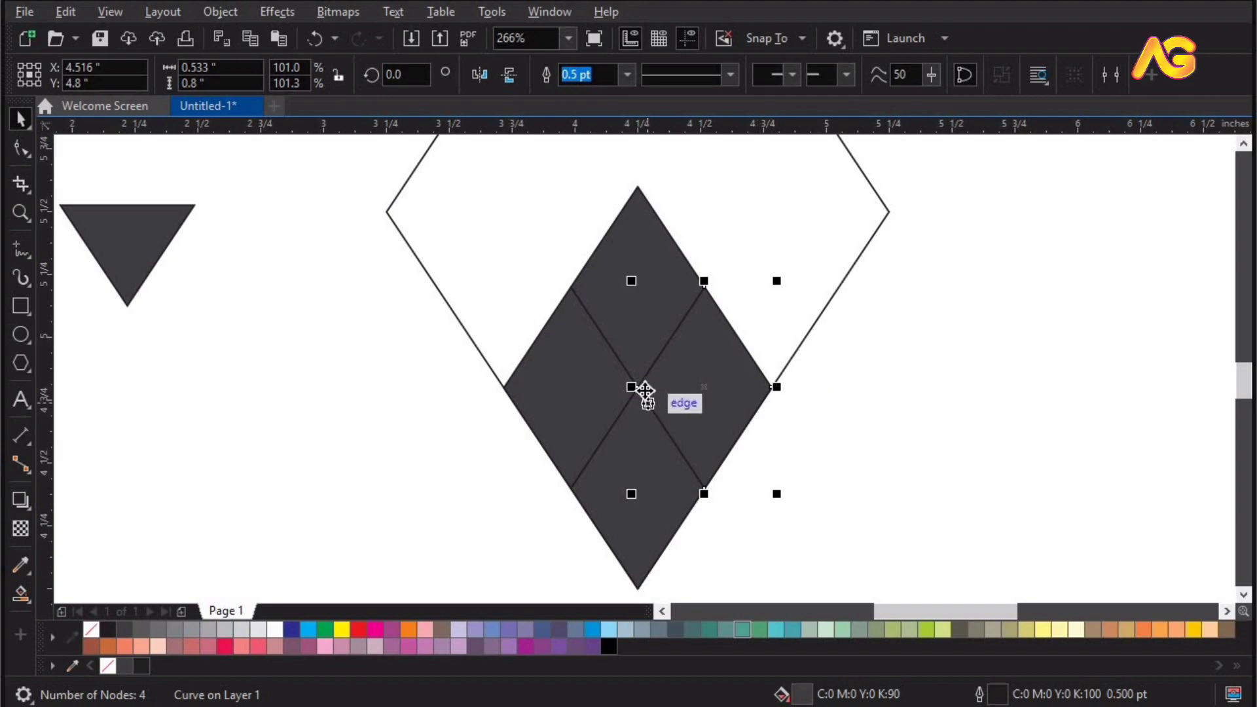
mouse_move(693, 357)
mouse_down()
mouse_move(728, 274)
mouse_move(710, 289)
mouse_up()
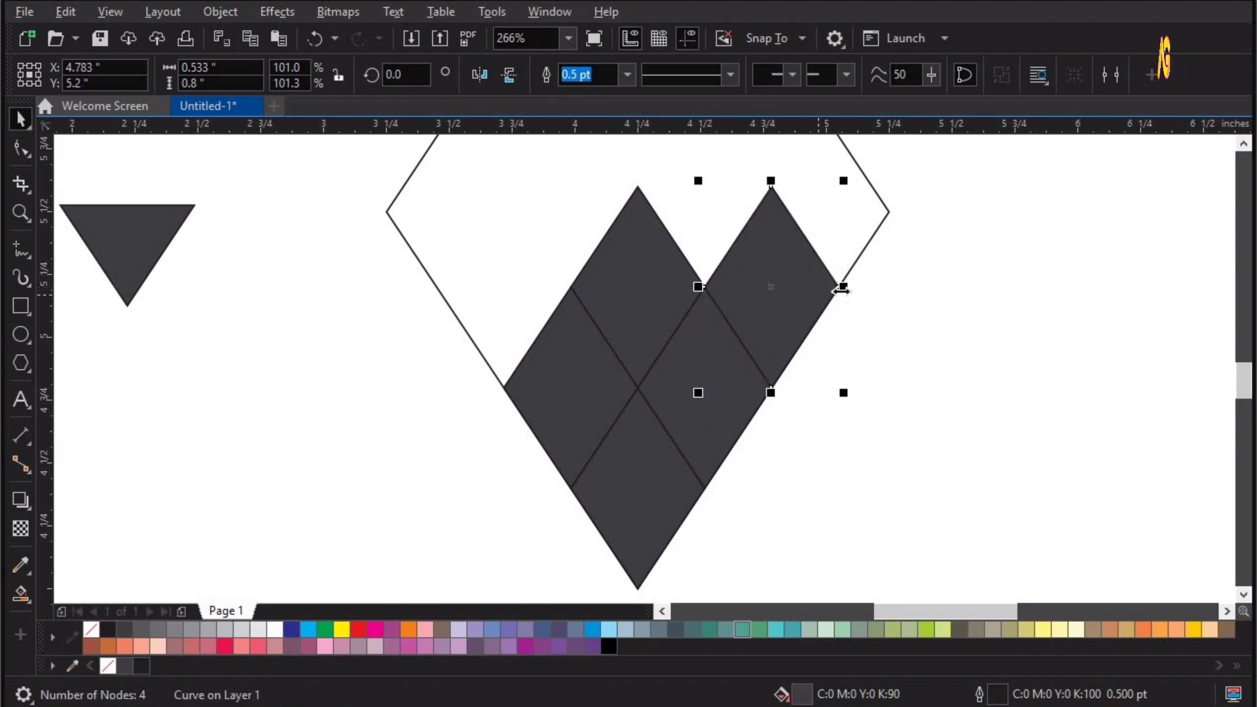
drag(838, 286, 570, 289)
right_click(570, 290)
click(933, 387)
key(F4)
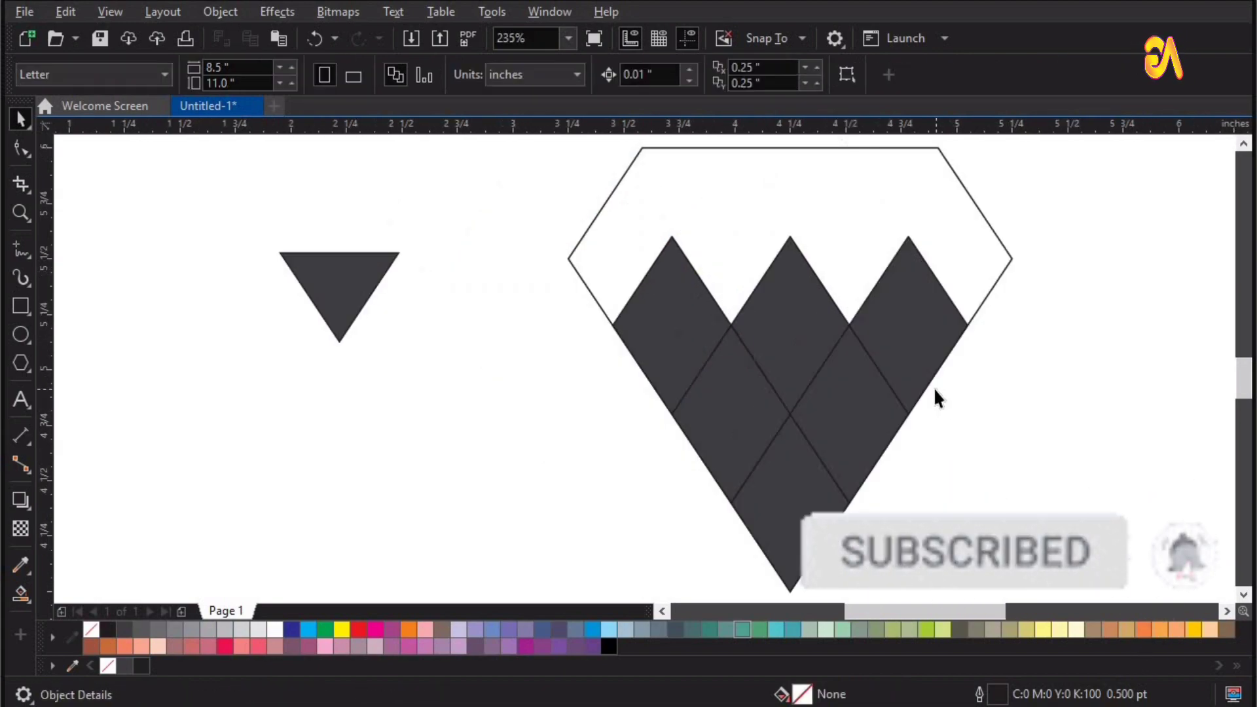
Draw vertical lines from the three upper diamonds' tips past the gem's top edge, the first two about 0.62 and 0.81 inches long
scroll(652, 355, down, 2)
key(z)
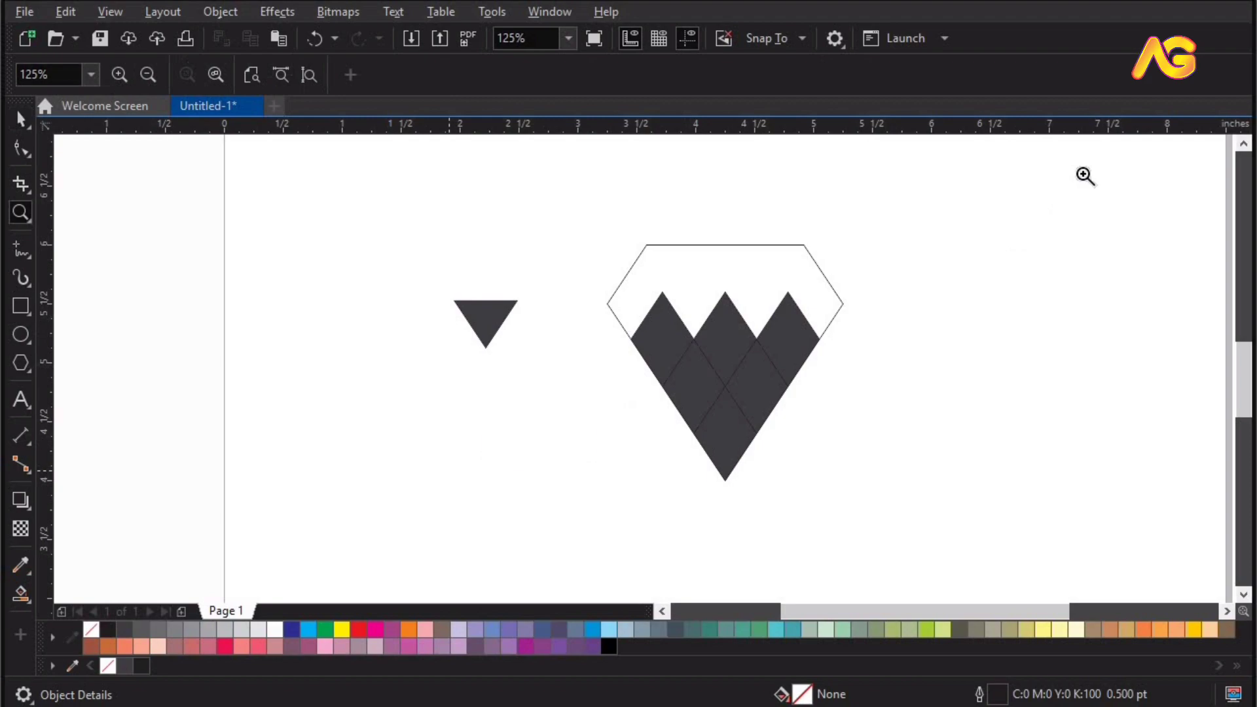
drag(486, 459, 1083, 173)
drag(895, 195, 172, 519)
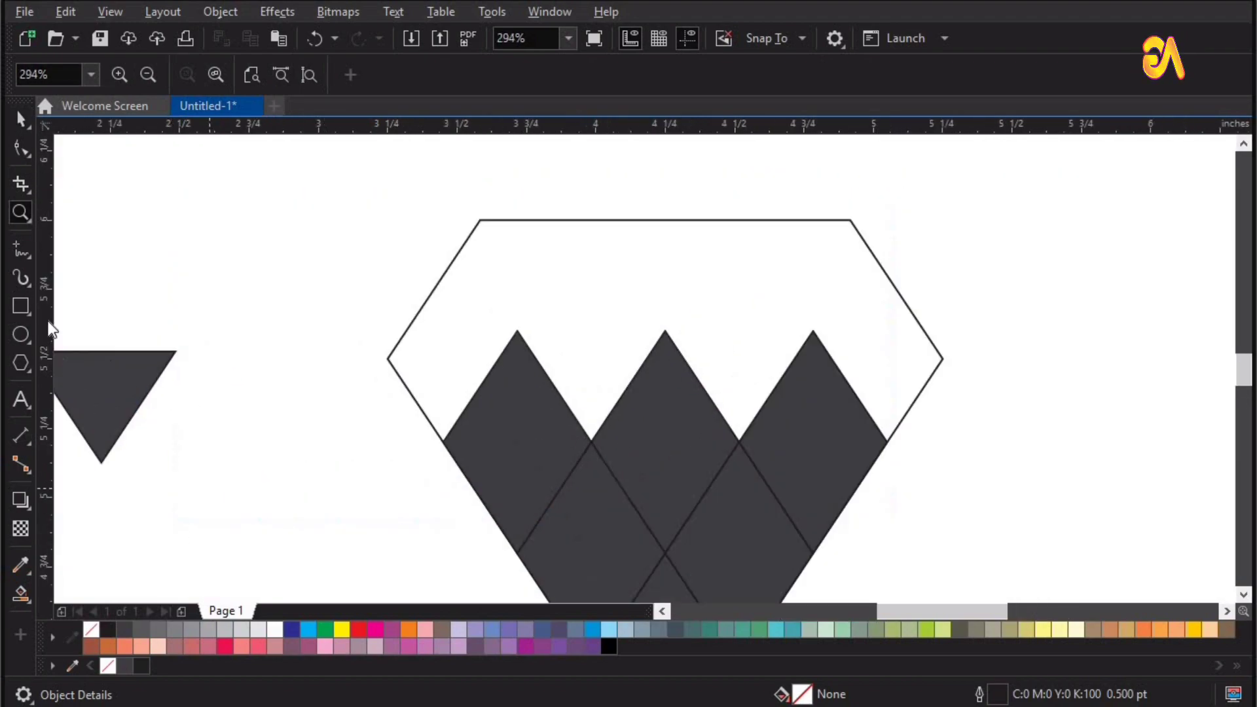
key(space)
click(29, 254)
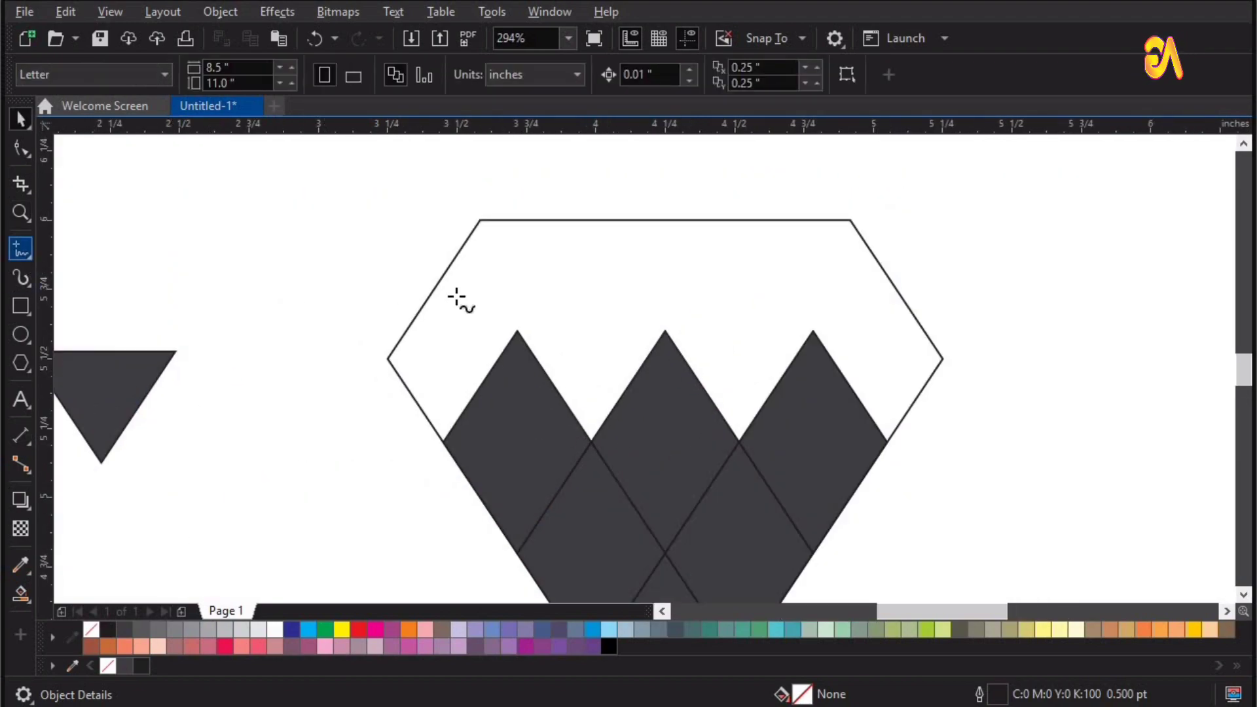
click(517, 338)
click(516, 151)
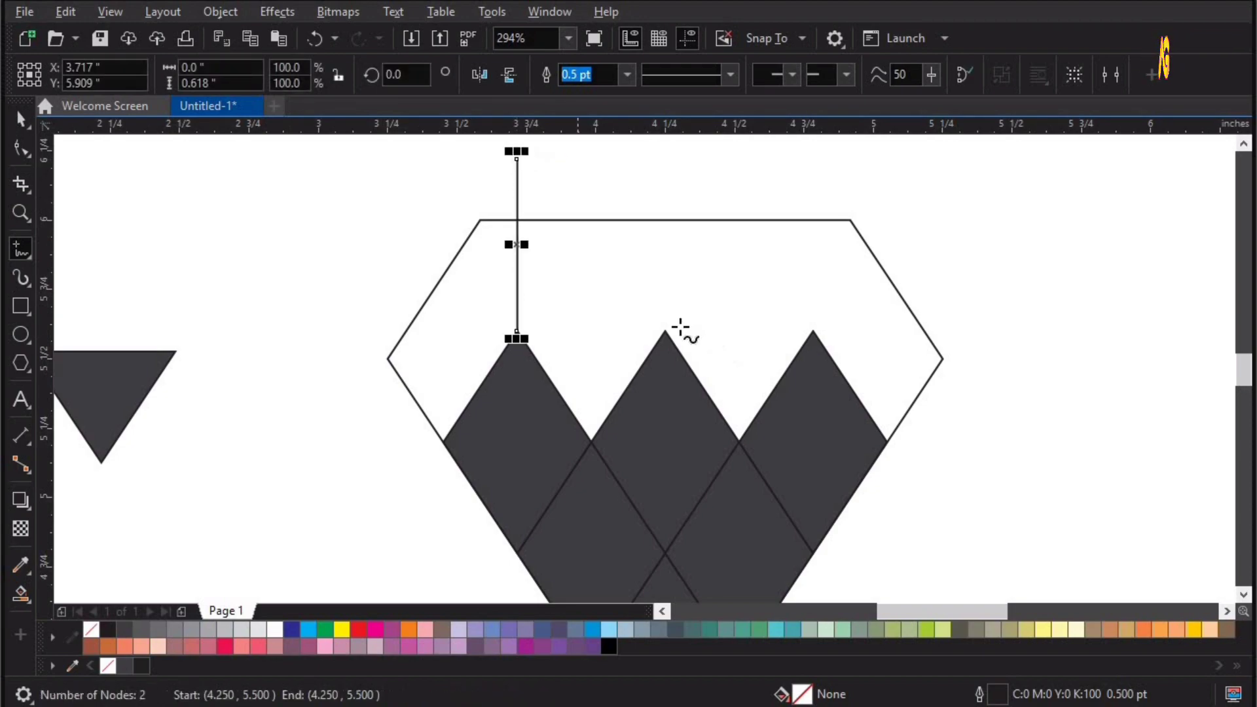
ctrl+click(654, 135)
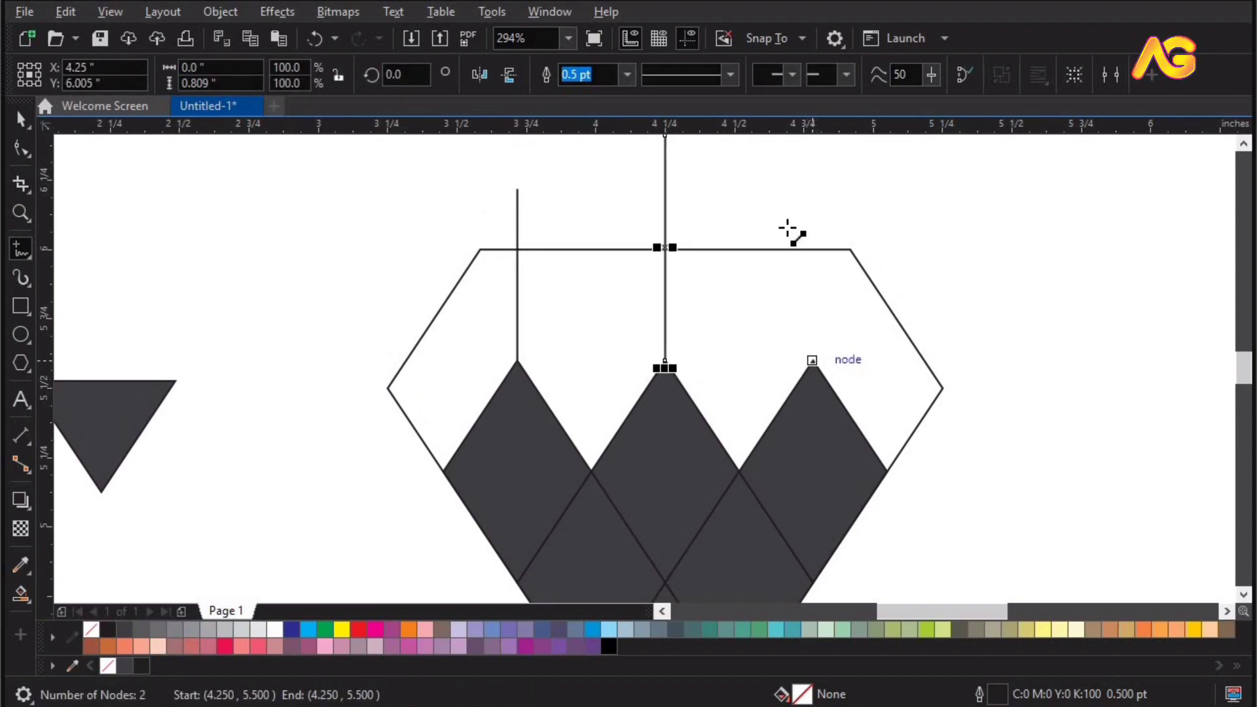
ctrl+click(811, 155)
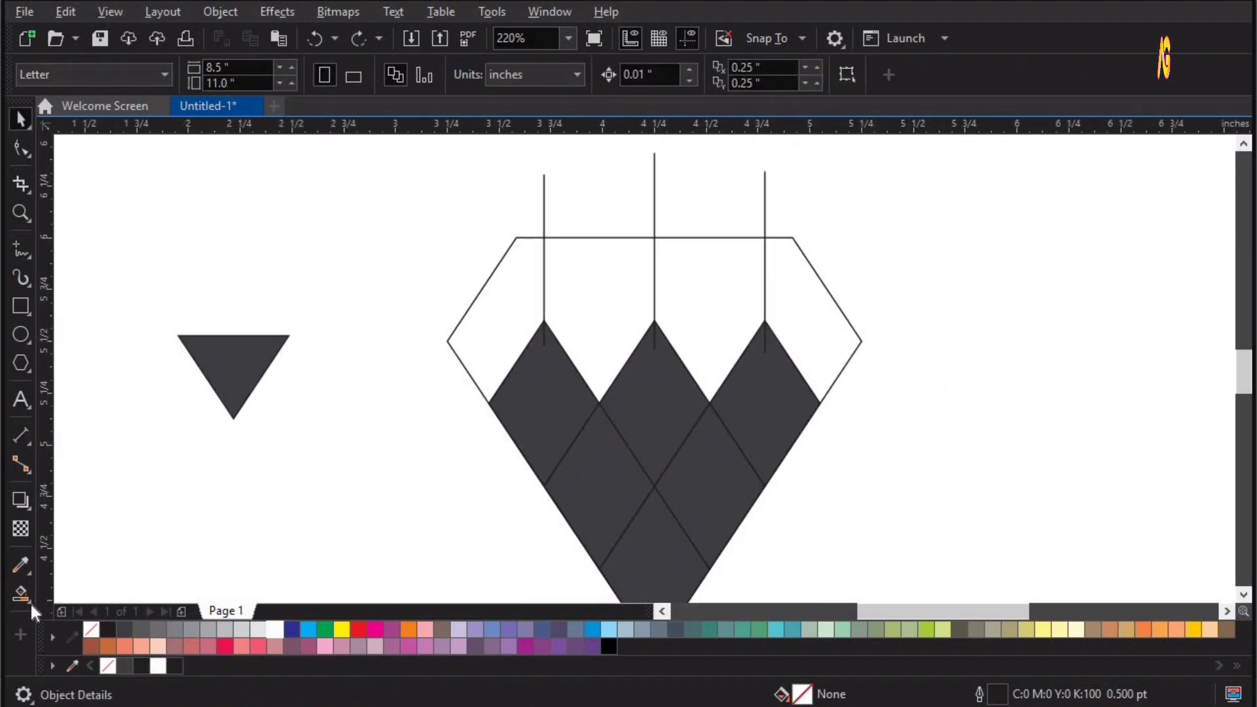
Fill the four empty regions between the diamonds and the gem's top edge with 90% black using Smart Fill
click(30, 603)
click(77, 623)
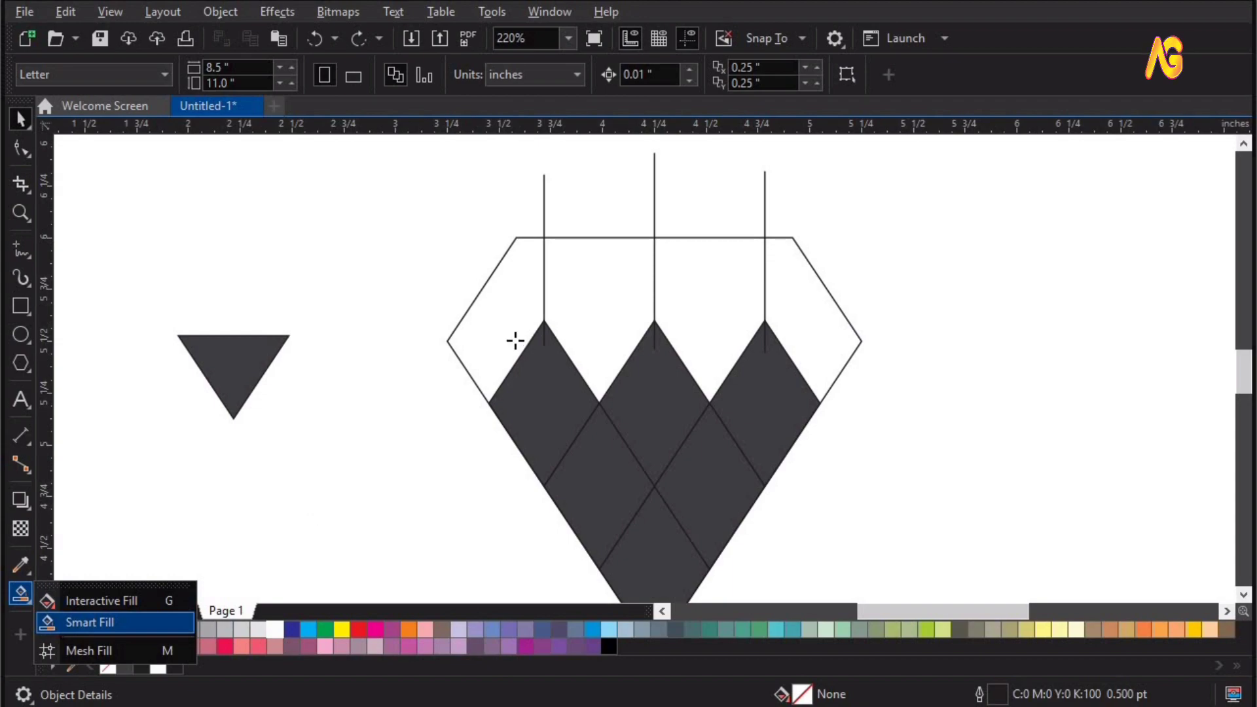
click(542, 309)
click(648, 284)
click(760, 284)
click(780, 275)
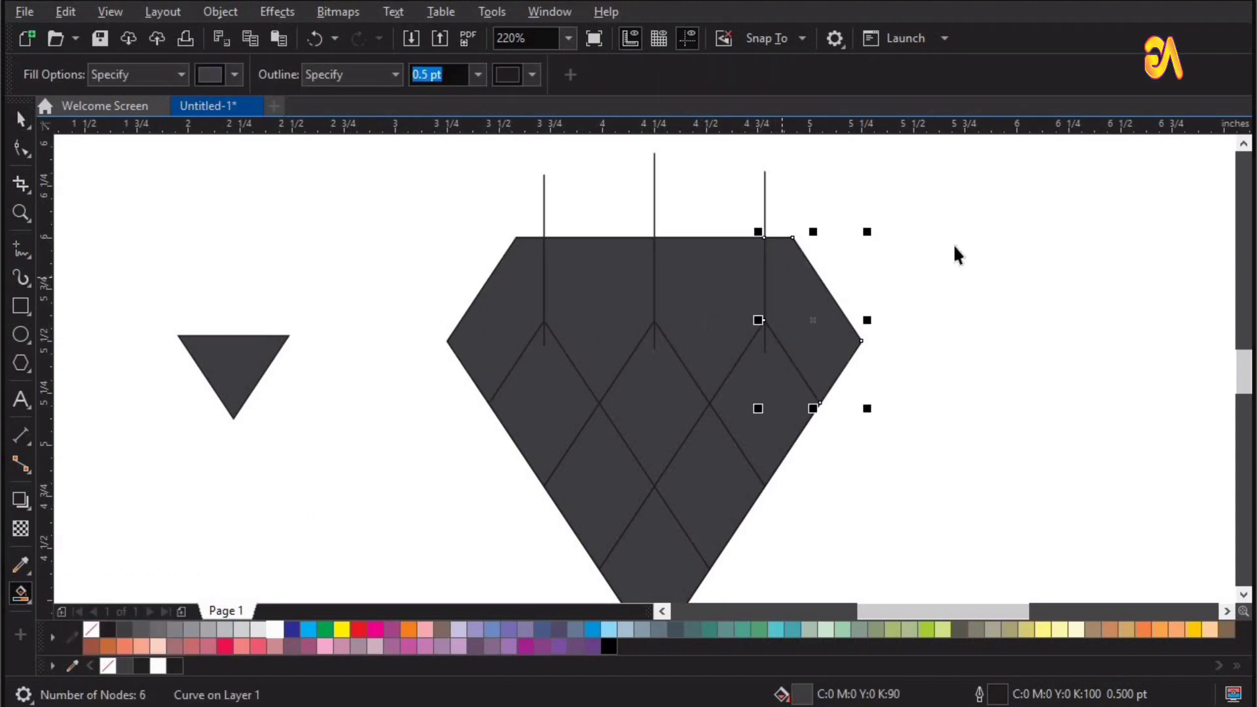
Select the three vertical lines crossing the gem's top edge and delete them
key(space)
click(878, 301)
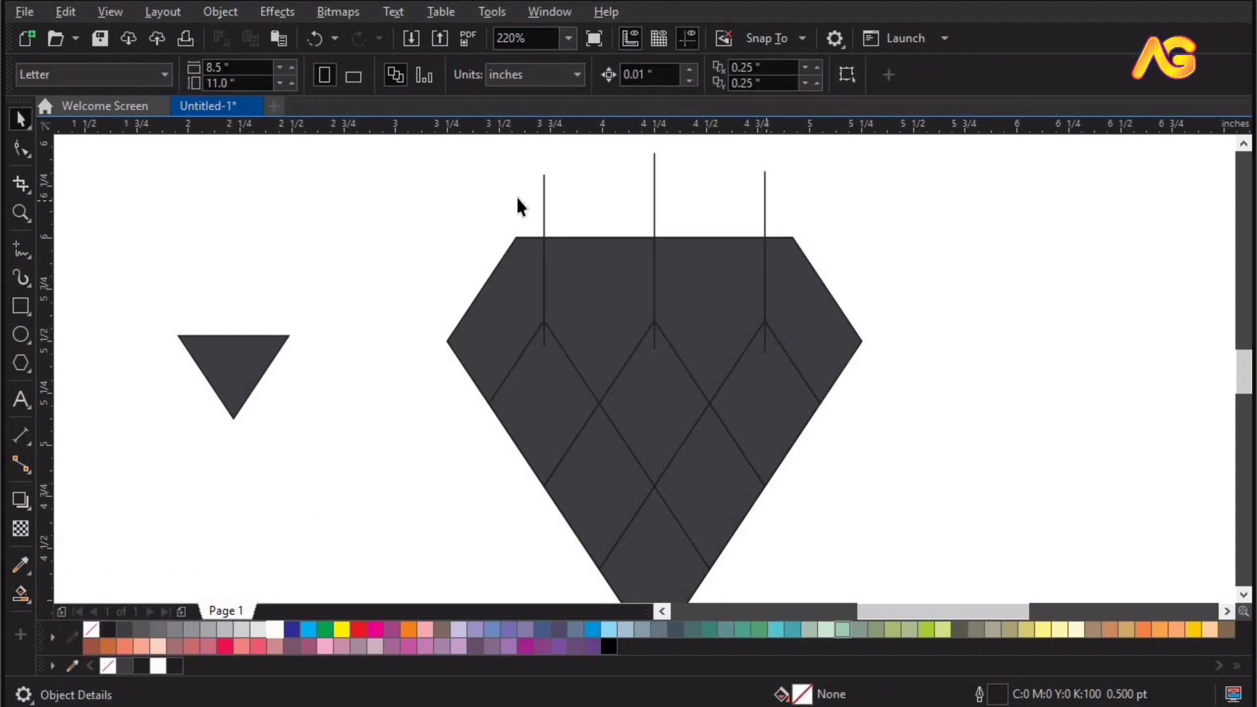
drag(866, 189, 851, 191)
key(Delete)
Flip the spare triangle vertically and snap it onto the upper half of the gem's upper-left diamond
drag(216, 376, 345, 405)
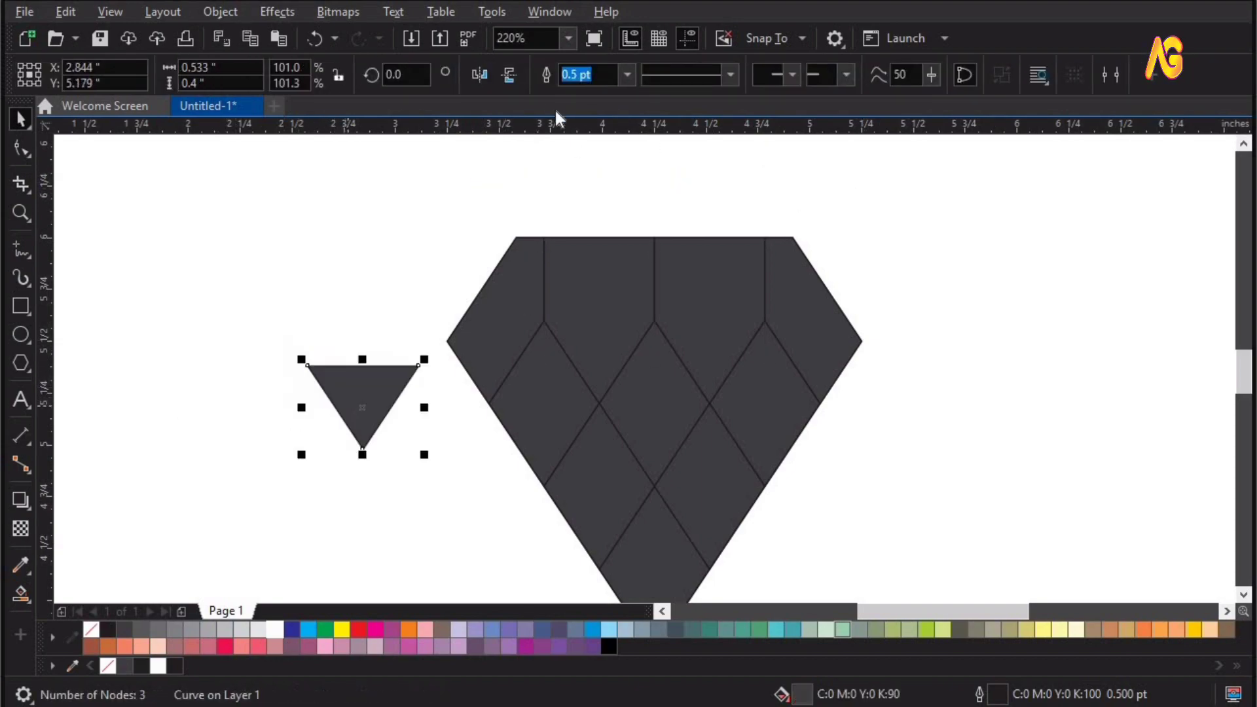
click(509, 78)
drag(465, 363, 543, 322)
Duplicate the flipped triangle onto the upper half of the middle diamond in the gem's upper row, snapping it to the diamond's tip
key(F2)
drag(356, 261, 887, 491)
key(space)
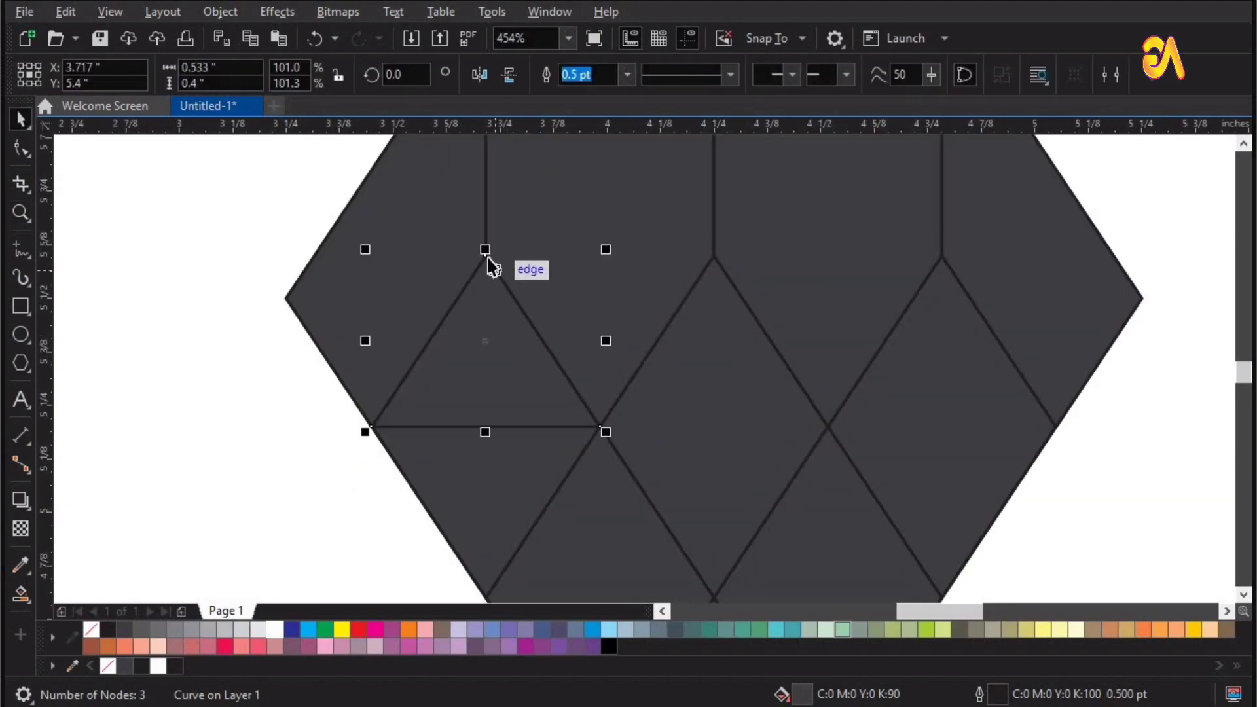
drag(486, 265, 710, 255)
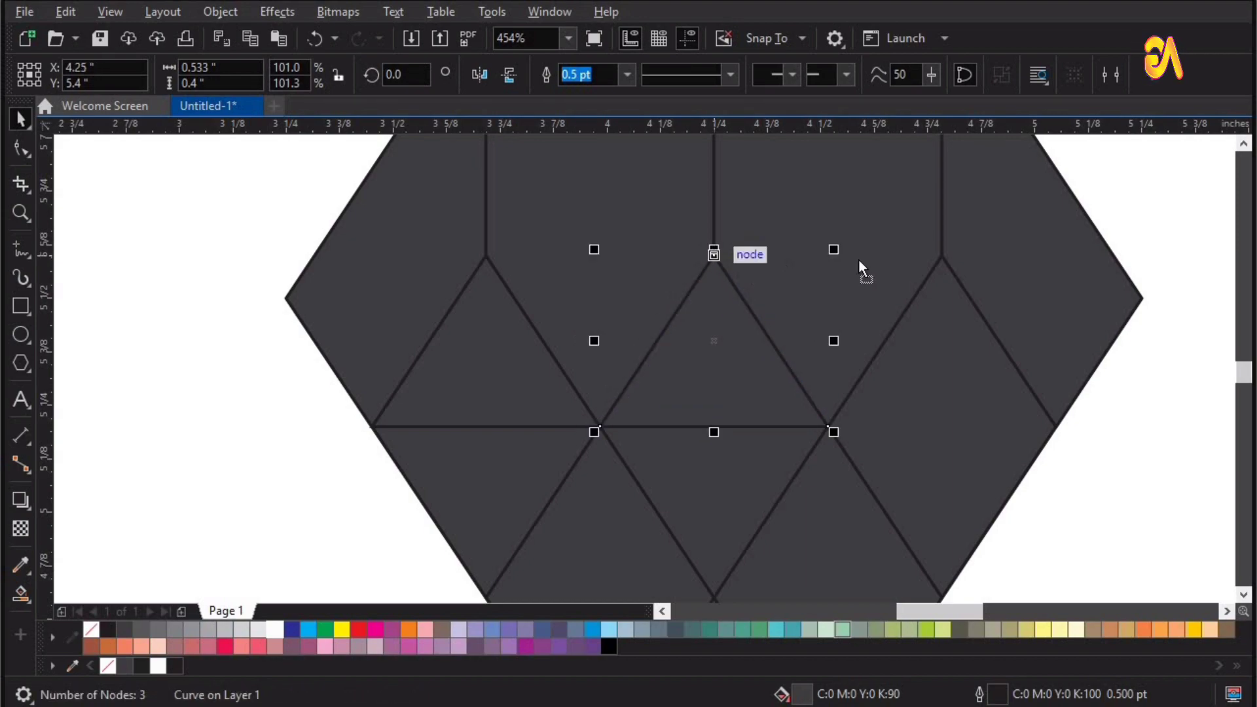
Duplicate the triangle onto the upper half of the upper row's right diamond, and place a vertically flipped copy beside the gem's lower tip
drag(859, 260, 934, 256)
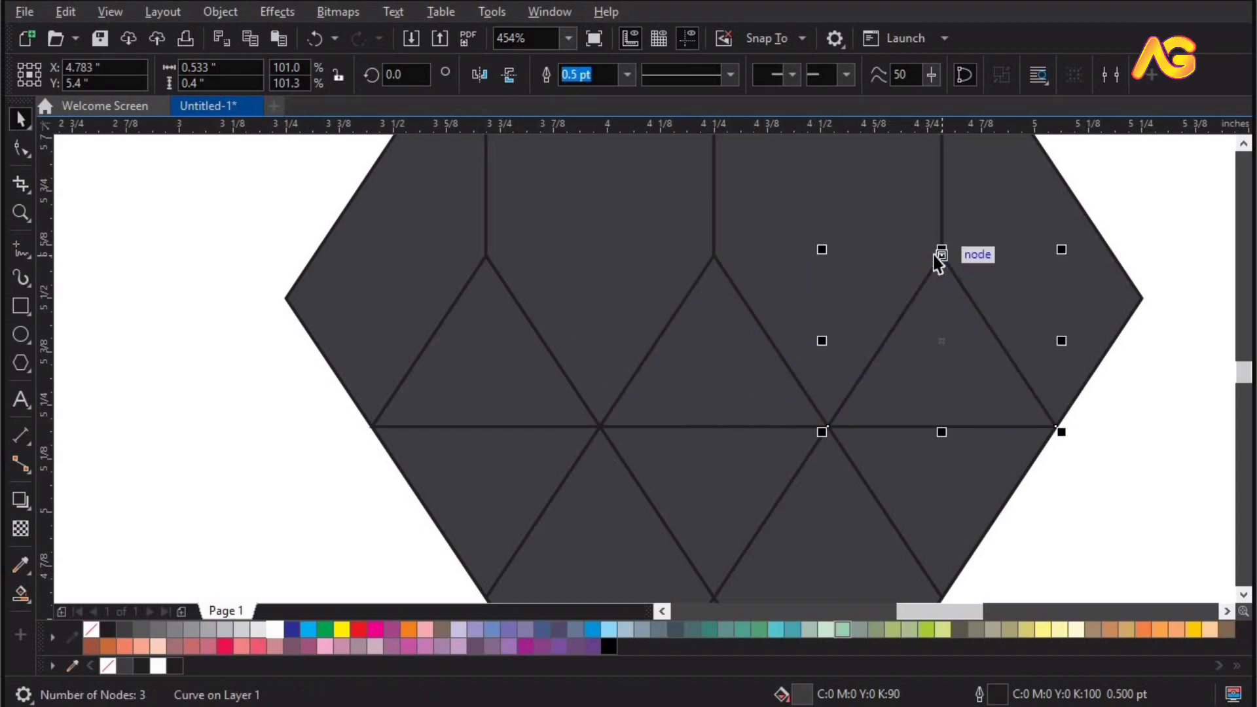
scroll(777, 295, down, 2)
drag(777, 295, 875, 535)
key(F2)
drag(1051, 417, 361, 668)
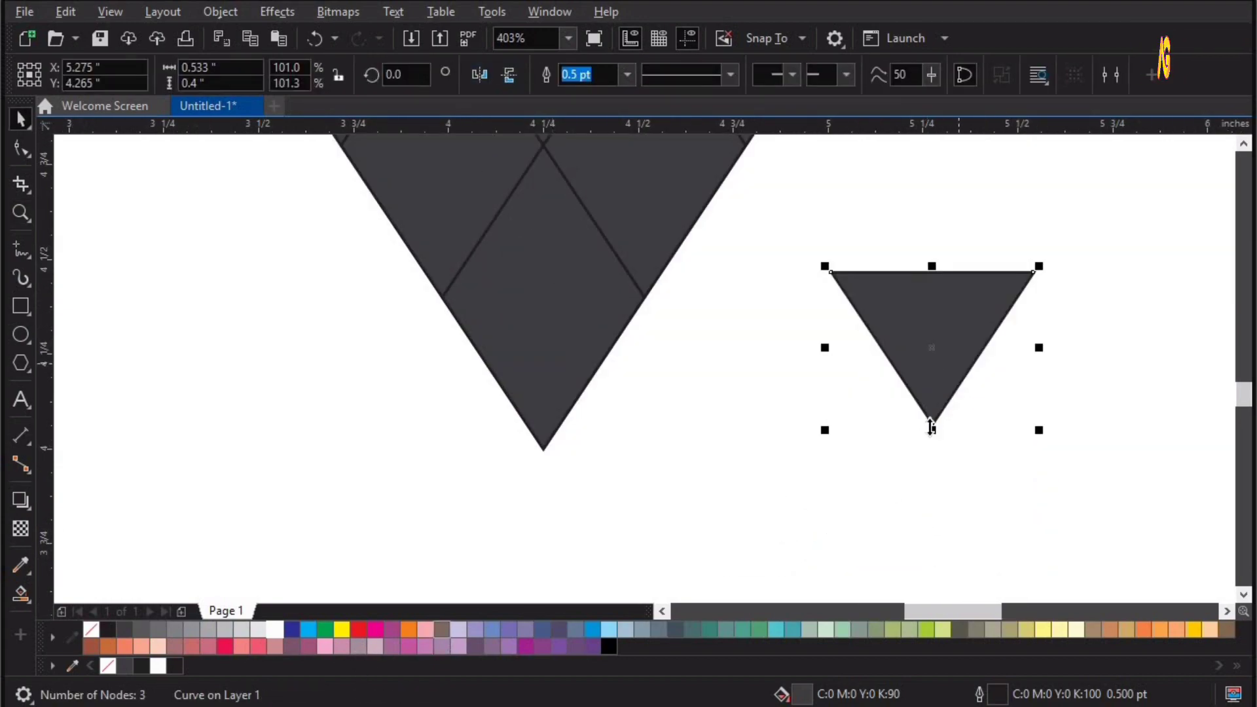
Align the flipped spare triangle with the gem's bottommost diamond by vertical centre line and bottom edge
shift+click(550, 368)
key(c)
key(b)
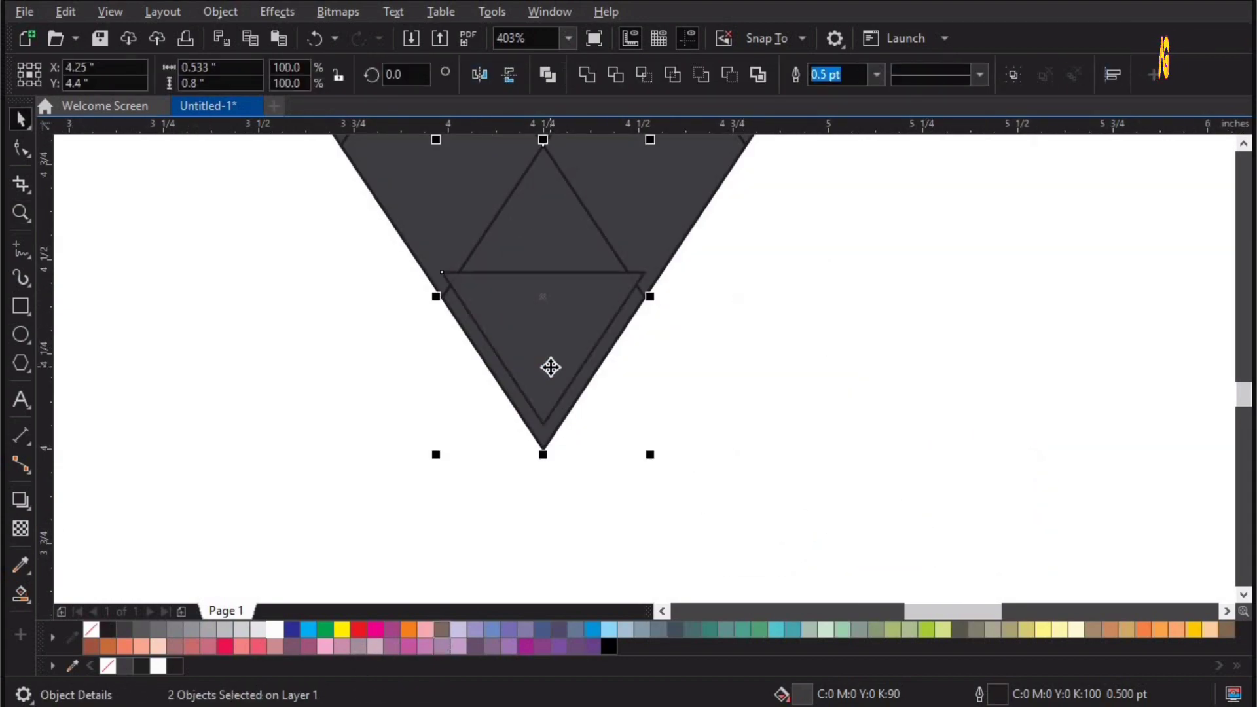
click(848, 422)
key(F4)
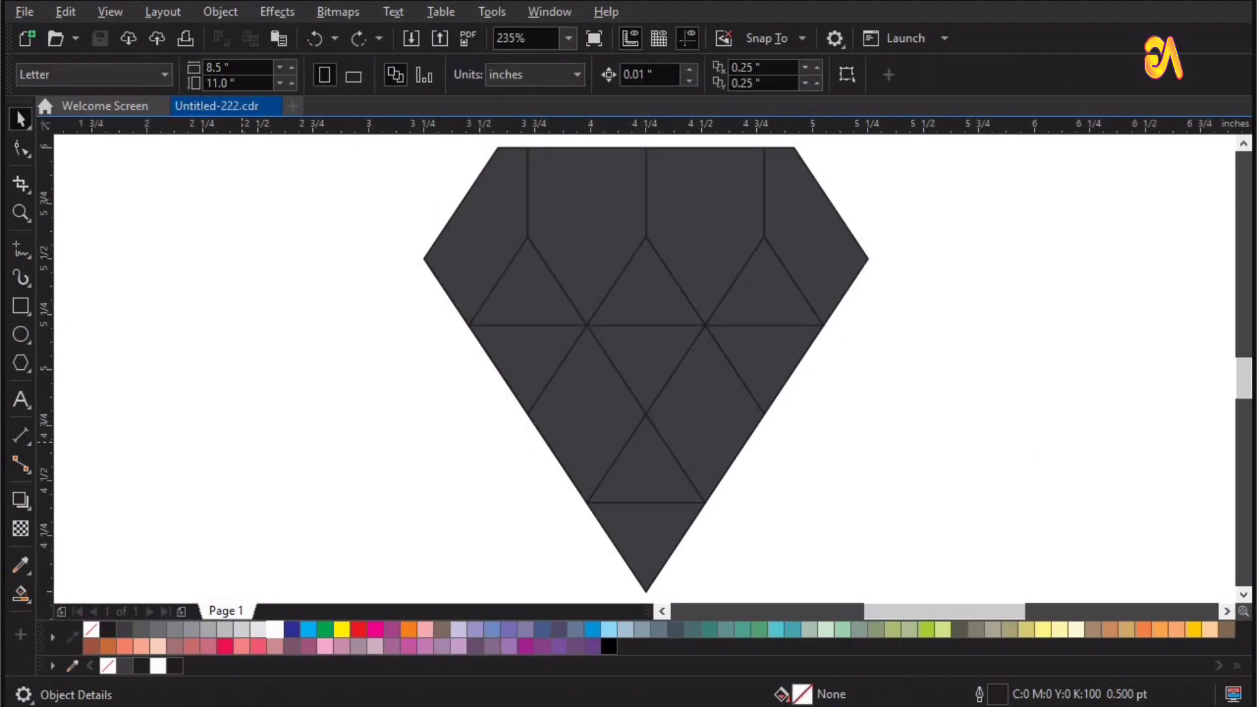
Fill the gem's four top facets from left to right with #D1E9F6, #9DCDE7, #65ADD4 and #D1E9F6
click(470, 235)
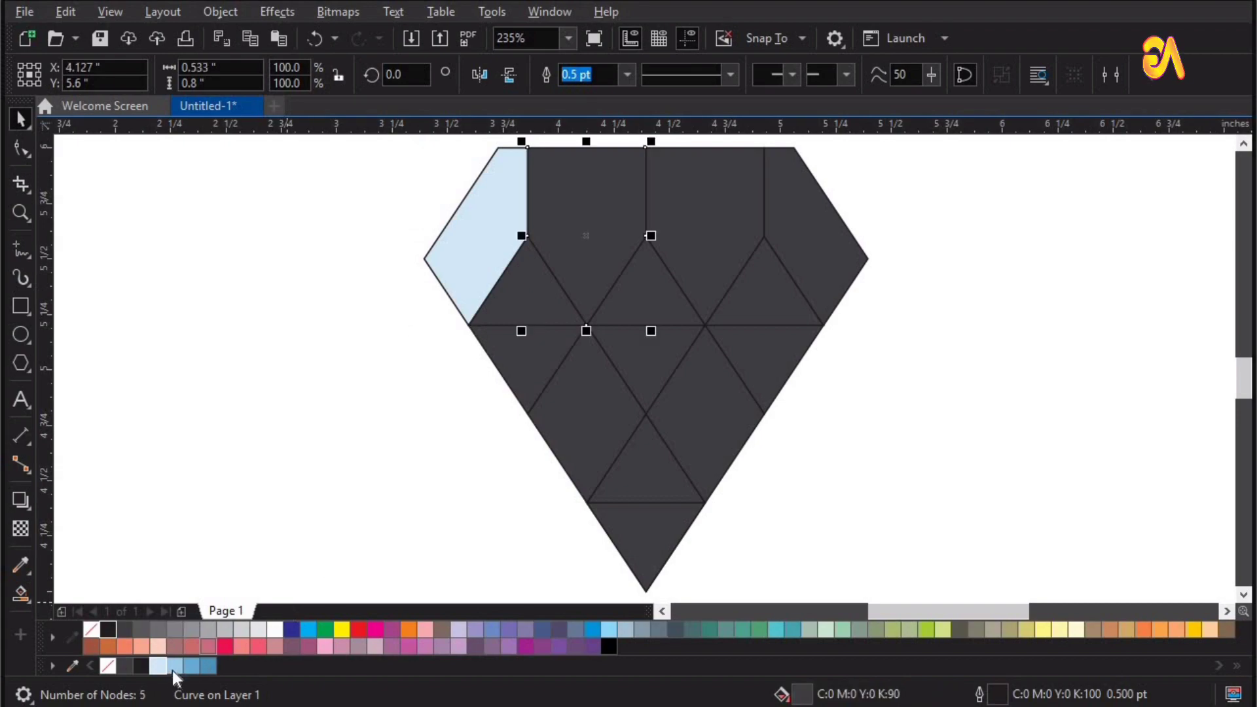
drag(174, 666, 589, 262)
click(688, 203)
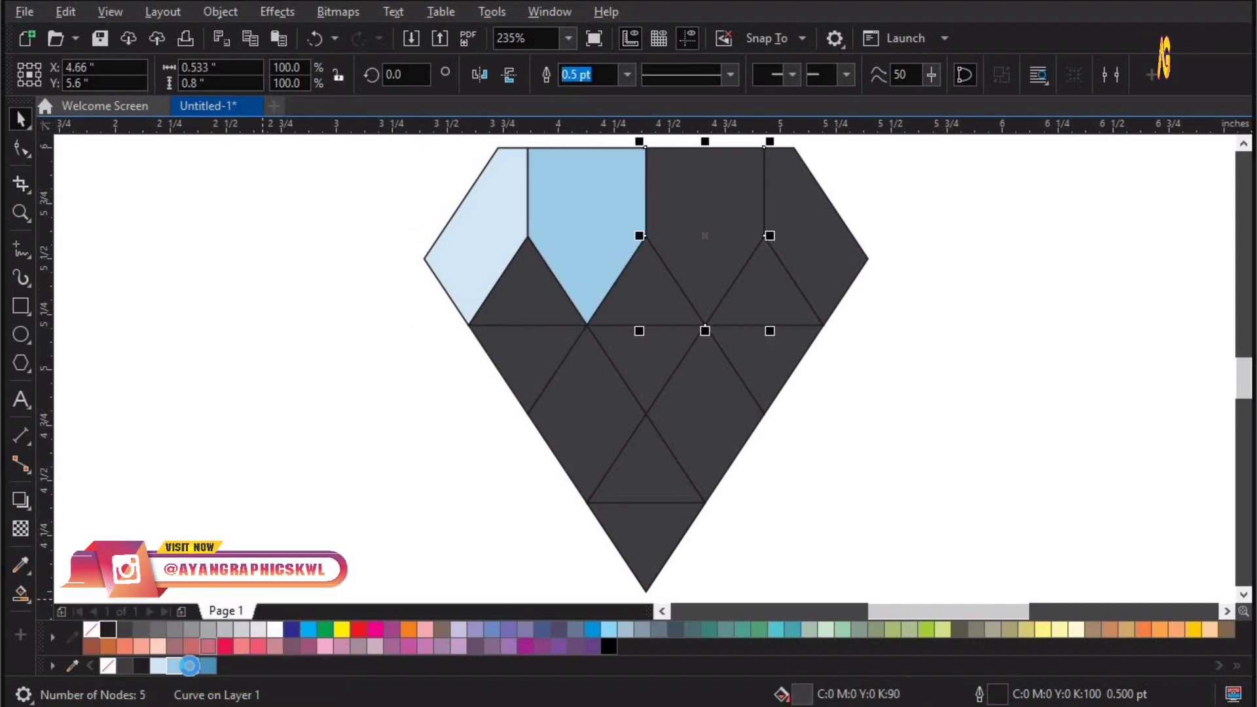
click(191, 667)
click(800, 240)
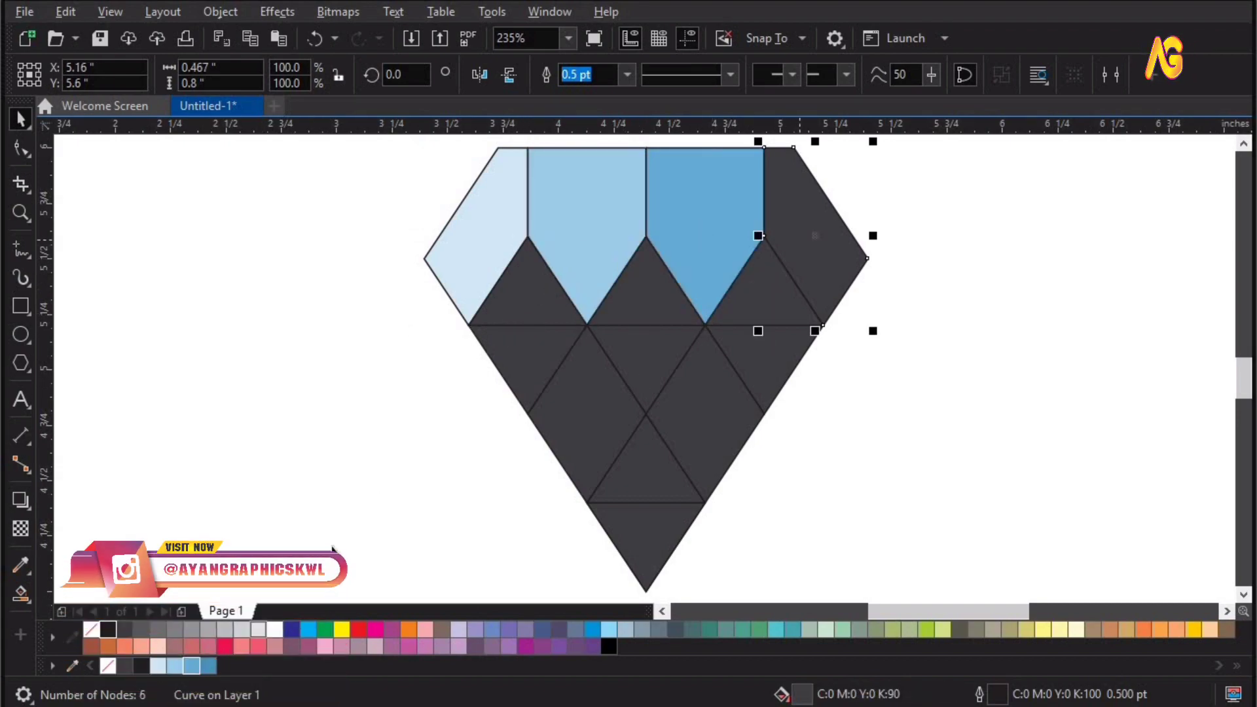
click(175, 666)
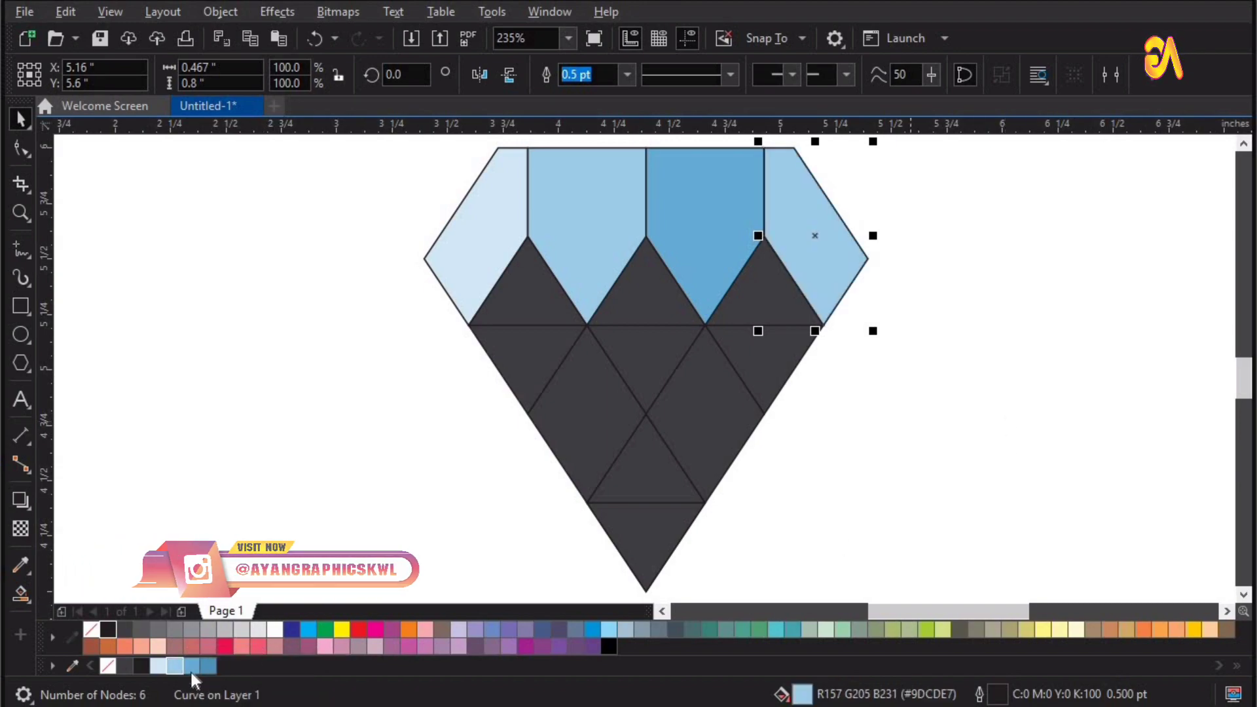
click(158, 666)
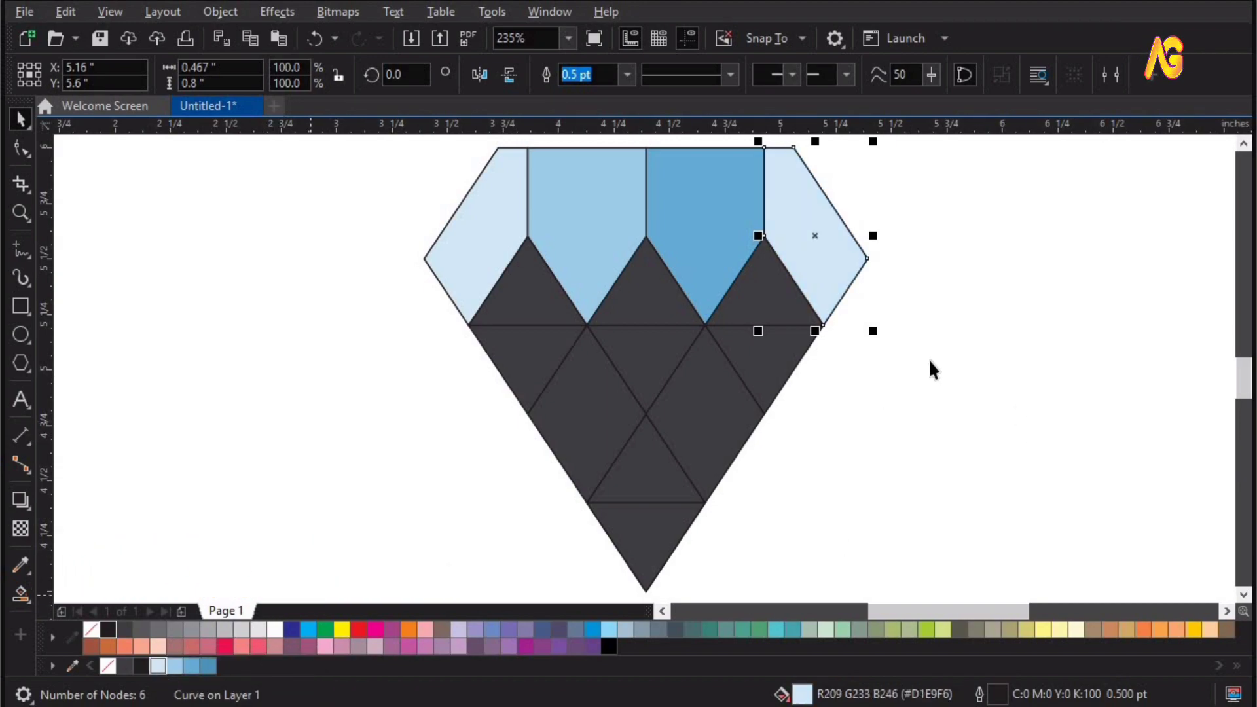
Fill the upper row's left and right upward triangles with #9DCDE7 and the middle one with #4B93BA
click(524, 289)
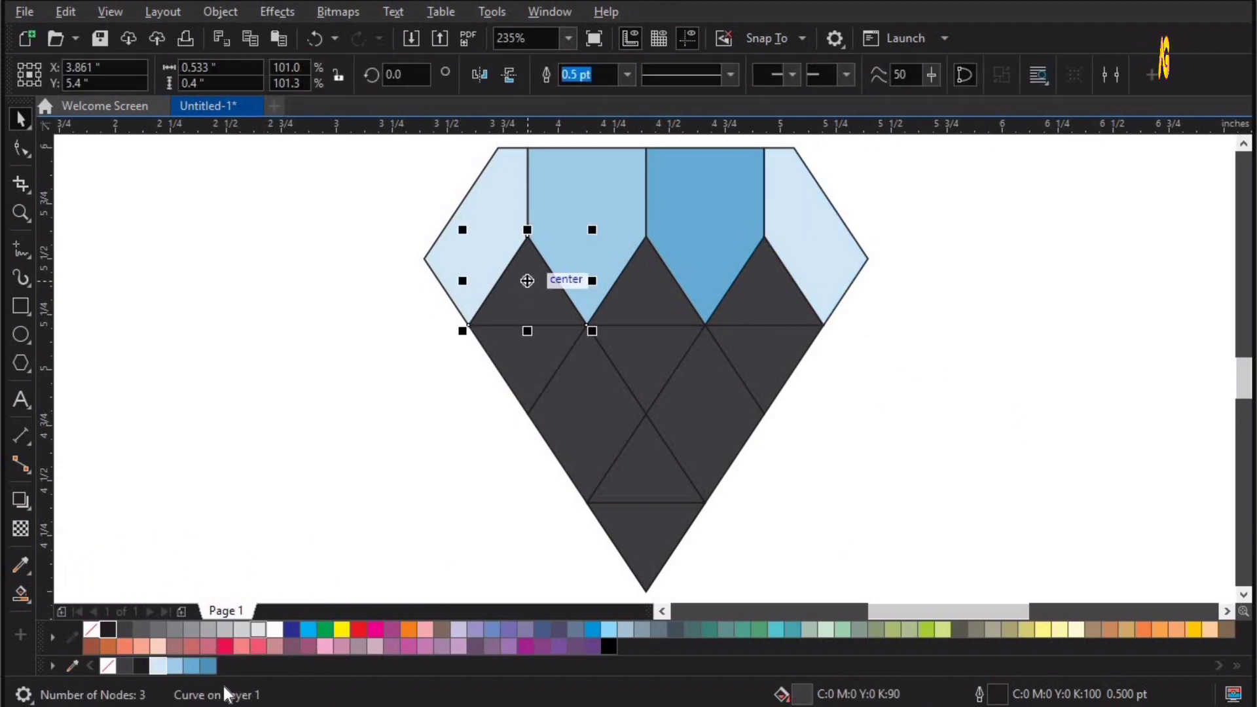
click(178, 670)
click(624, 295)
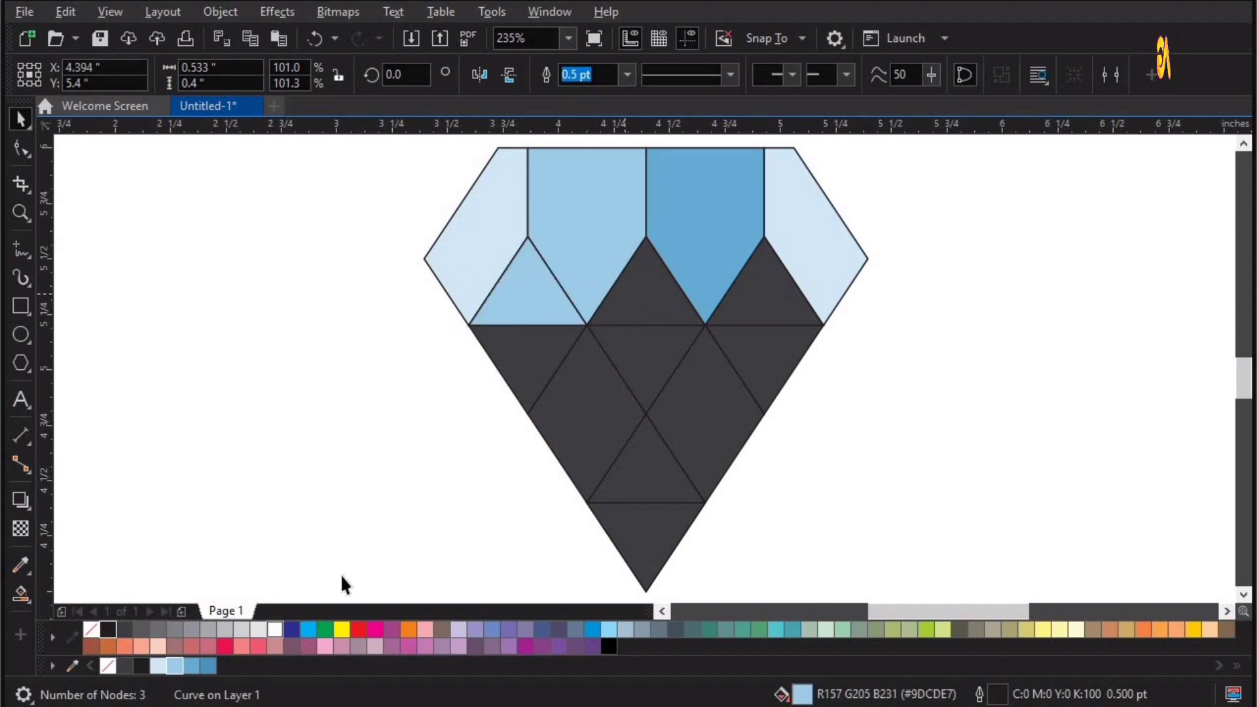
click(209, 666)
click(738, 292)
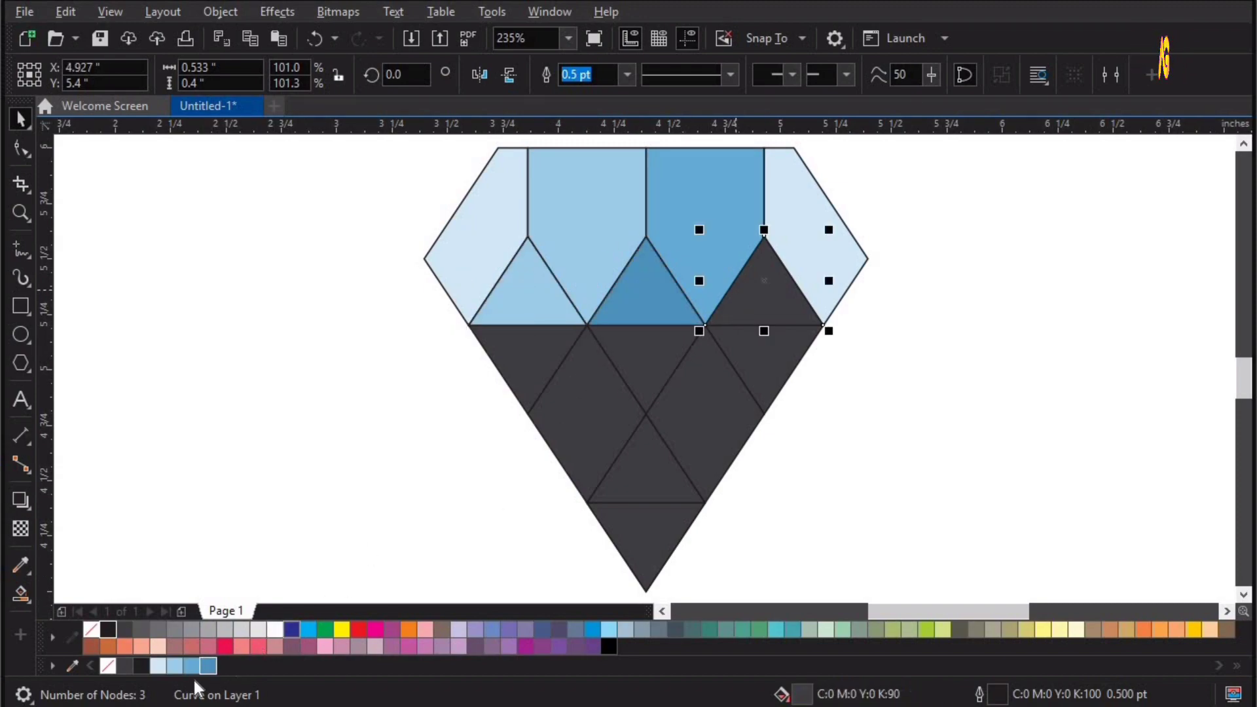
click(190, 665)
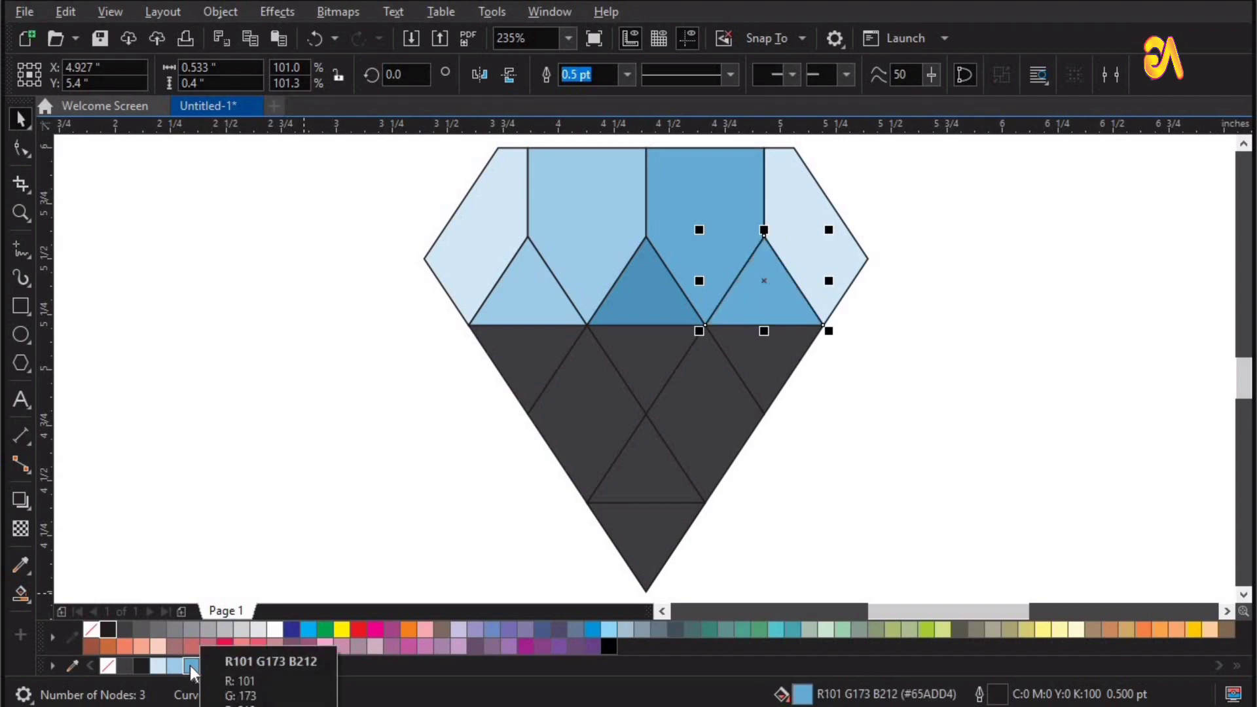
click(176, 666)
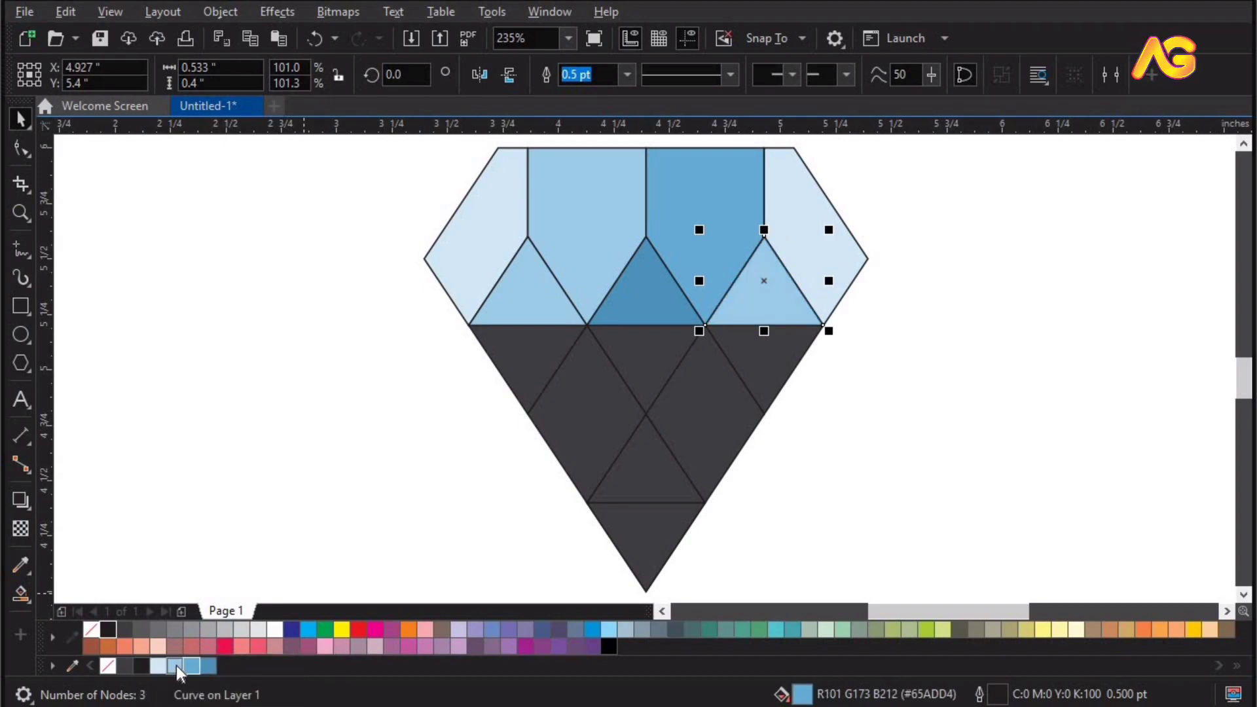
click(926, 394)
Fill the downward facets below that row with #4B93BA for the two outer ones and #65ADD4 for the middle one
click(819, 379)
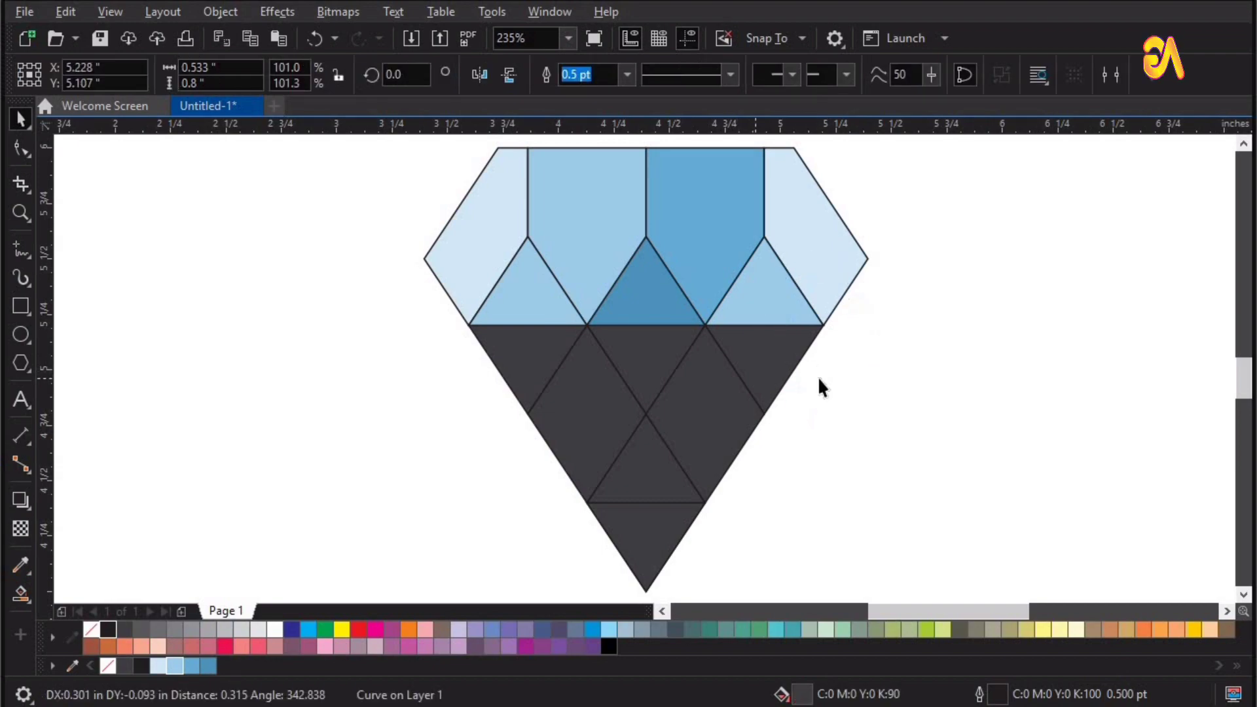
click(208, 666)
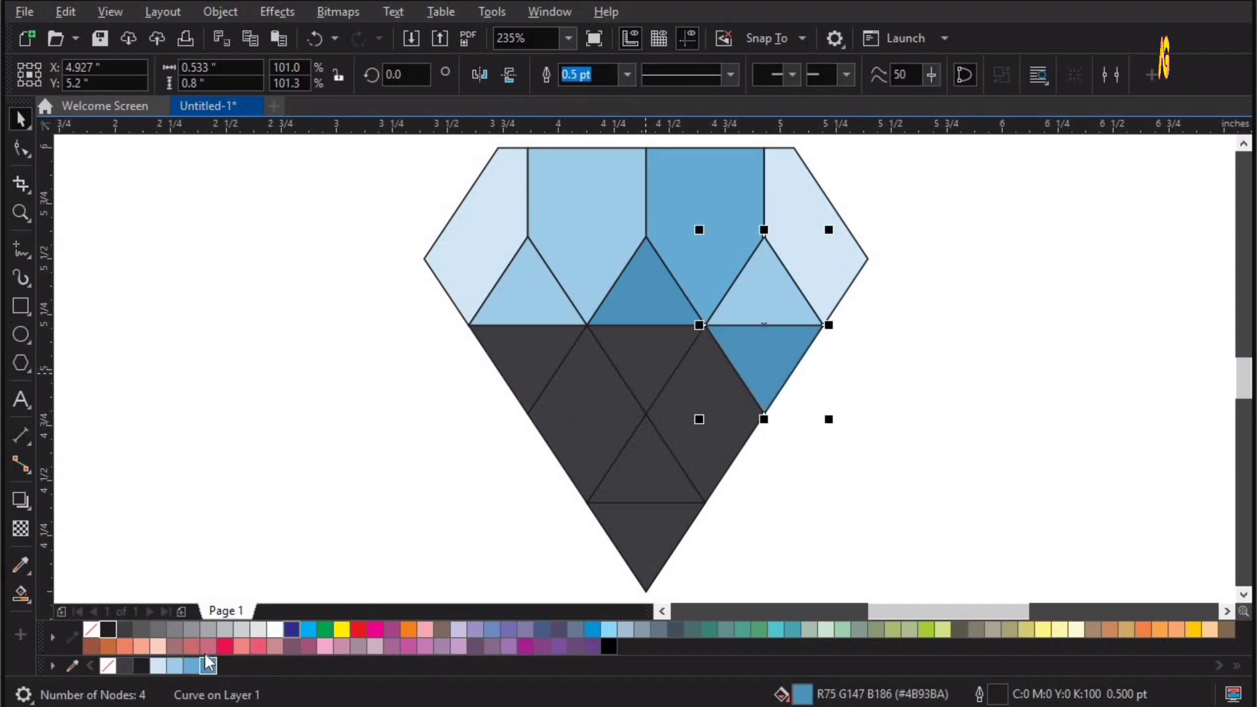
click(647, 380)
click(191, 665)
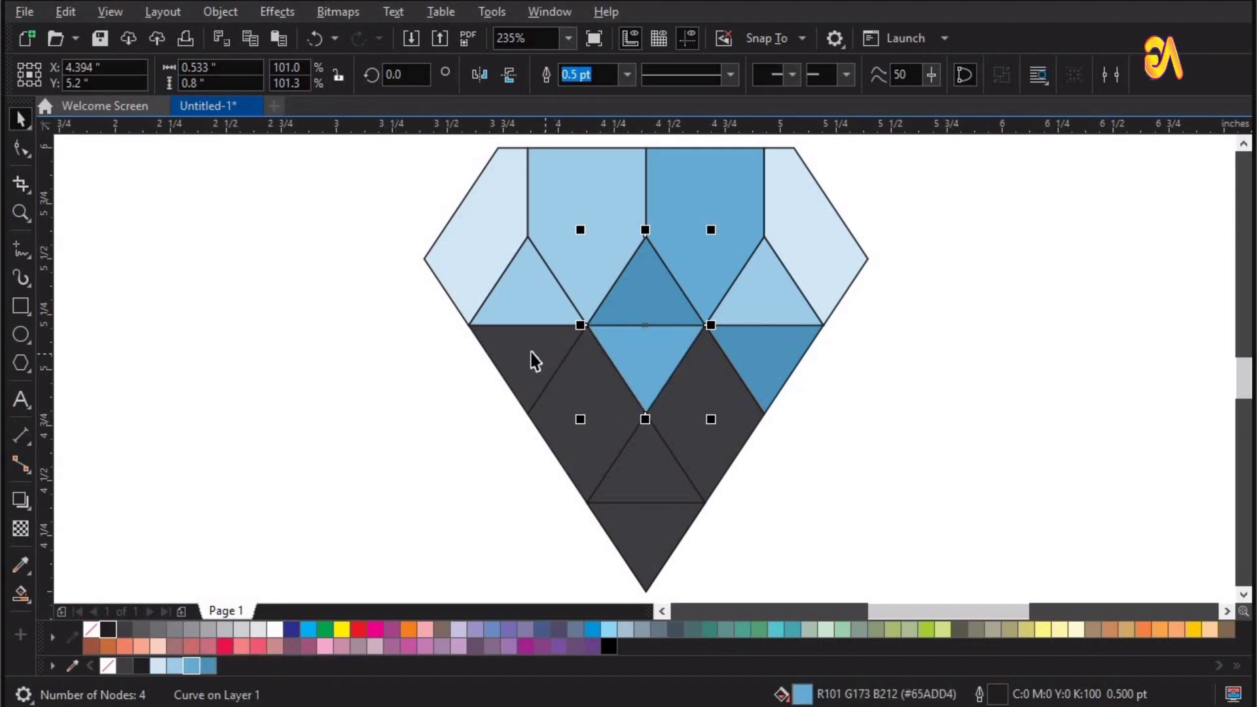
click(532, 360)
click(208, 665)
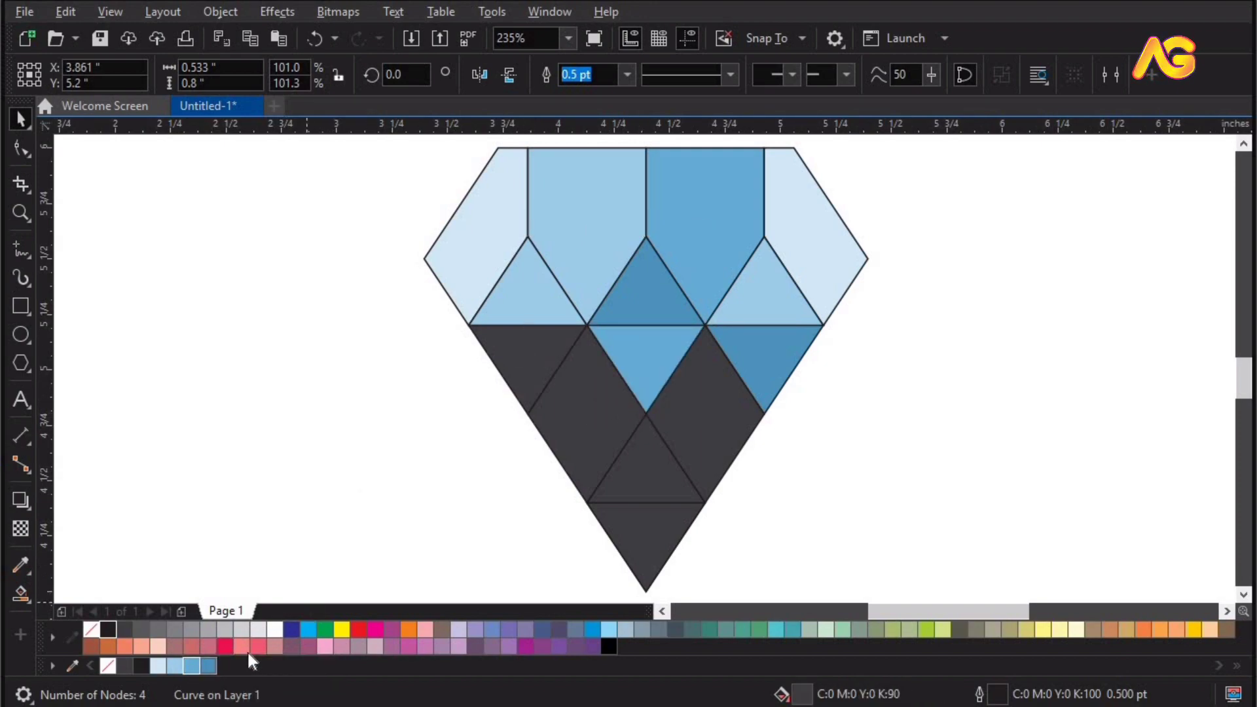
click(749, 527)
Fill the two full diamonds in the gem's lower part with #9DCDE7
click(721, 432)
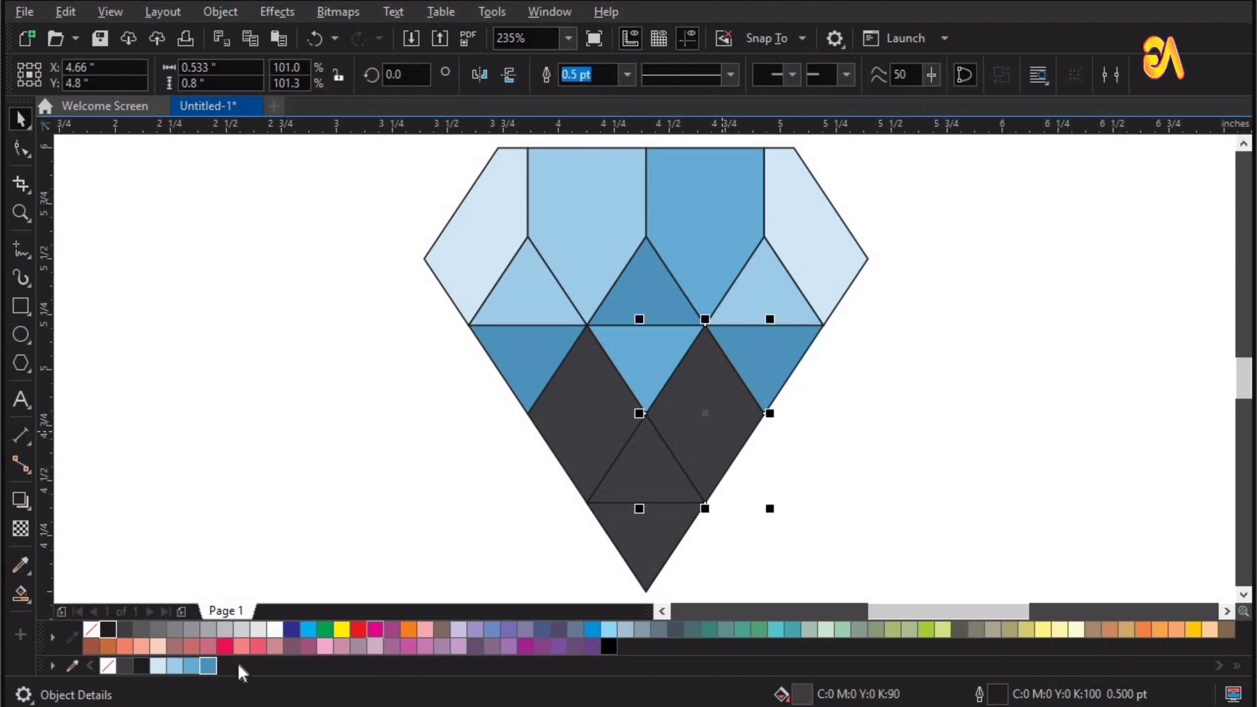
click(175, 666)
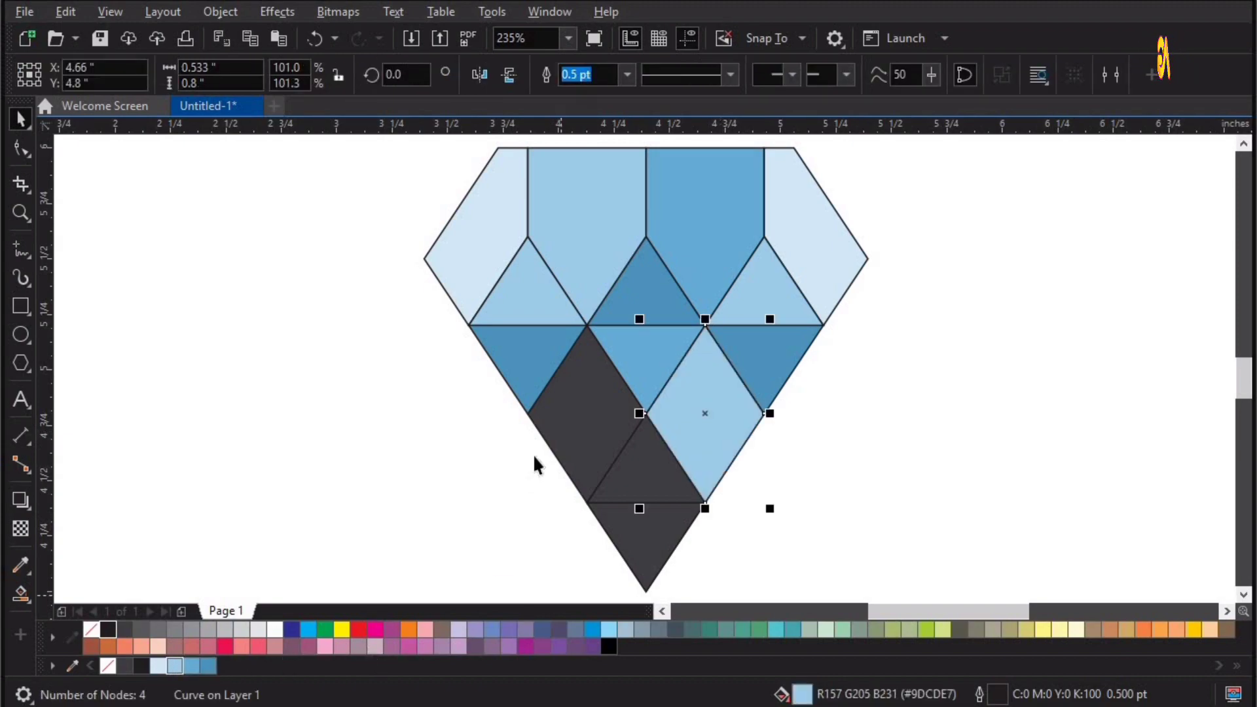
click(594, 419)
click(175, 666)
click(825, 507)
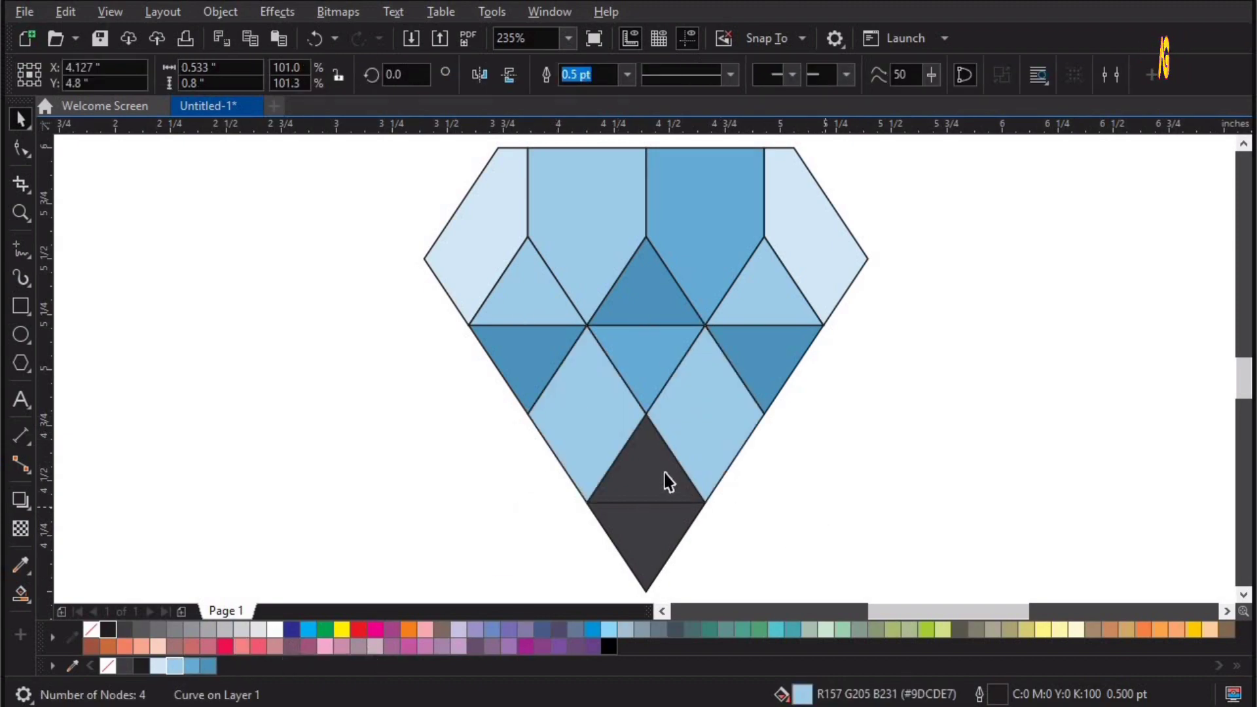
Fill the upper half of the bottommost diamond with #4B93BA and the gem's tip triangle with #9DCDE7
click(656, 470)
click(211, 666)
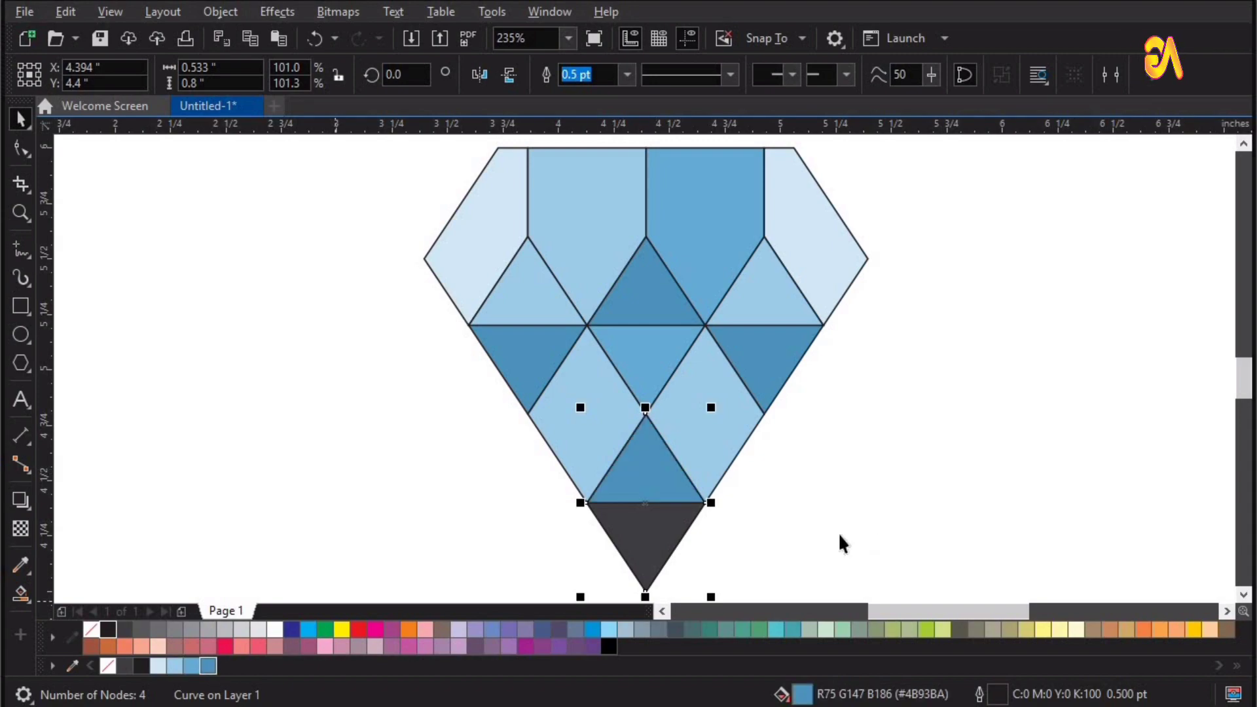
click(837, 532)
click(659, 533)
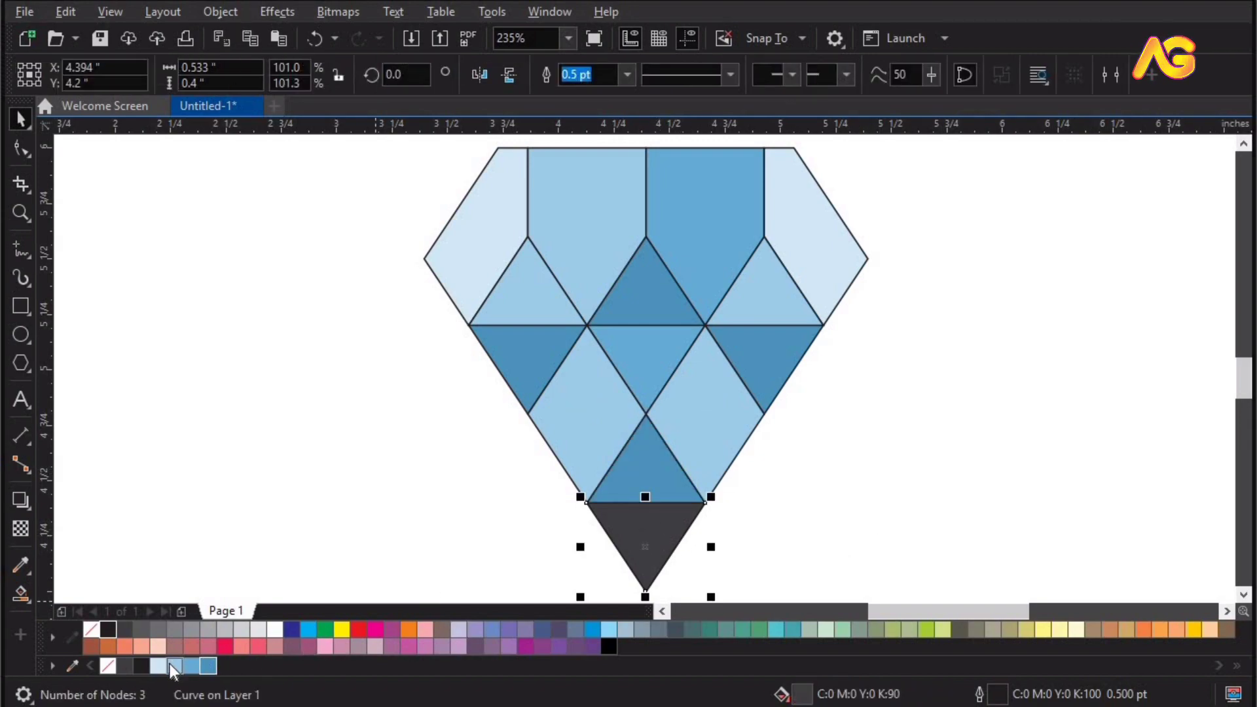
click(172, 664)
click(1032, 478)
Select all pieces of the gem and set their outline colour to #9DCDE7
scroll(1034, 482, down, 3)
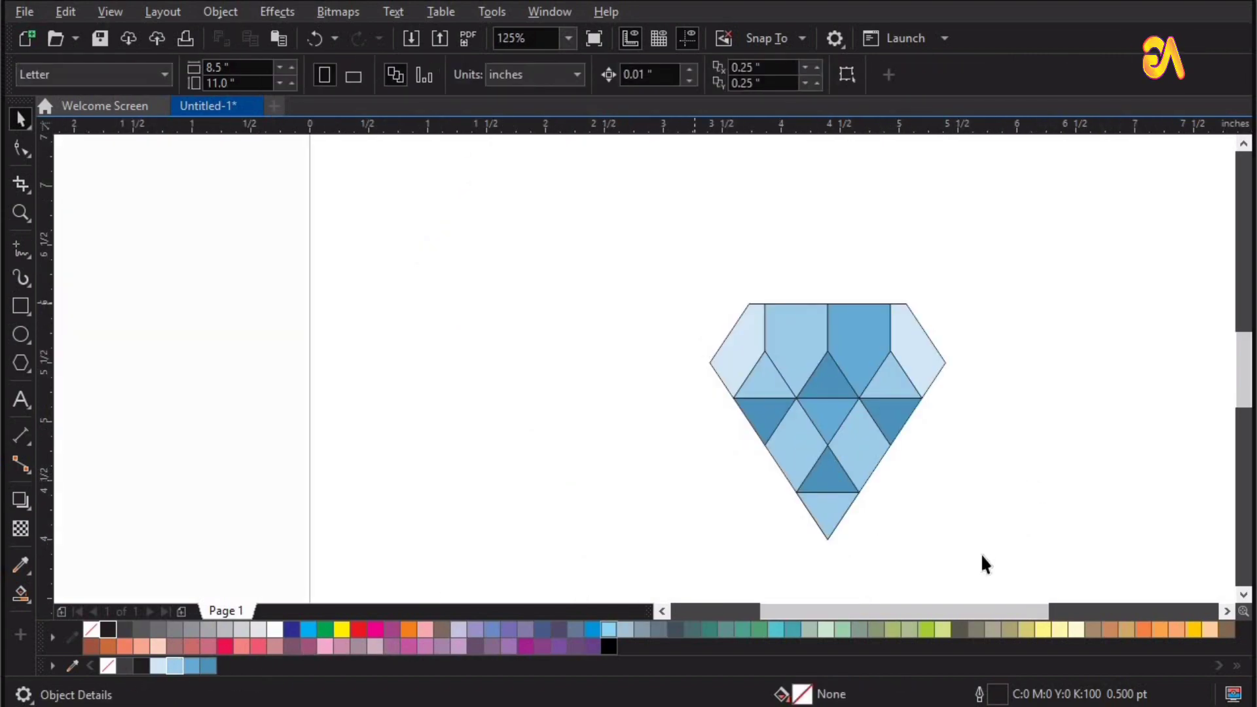
drag(647, 254, 997, 566)
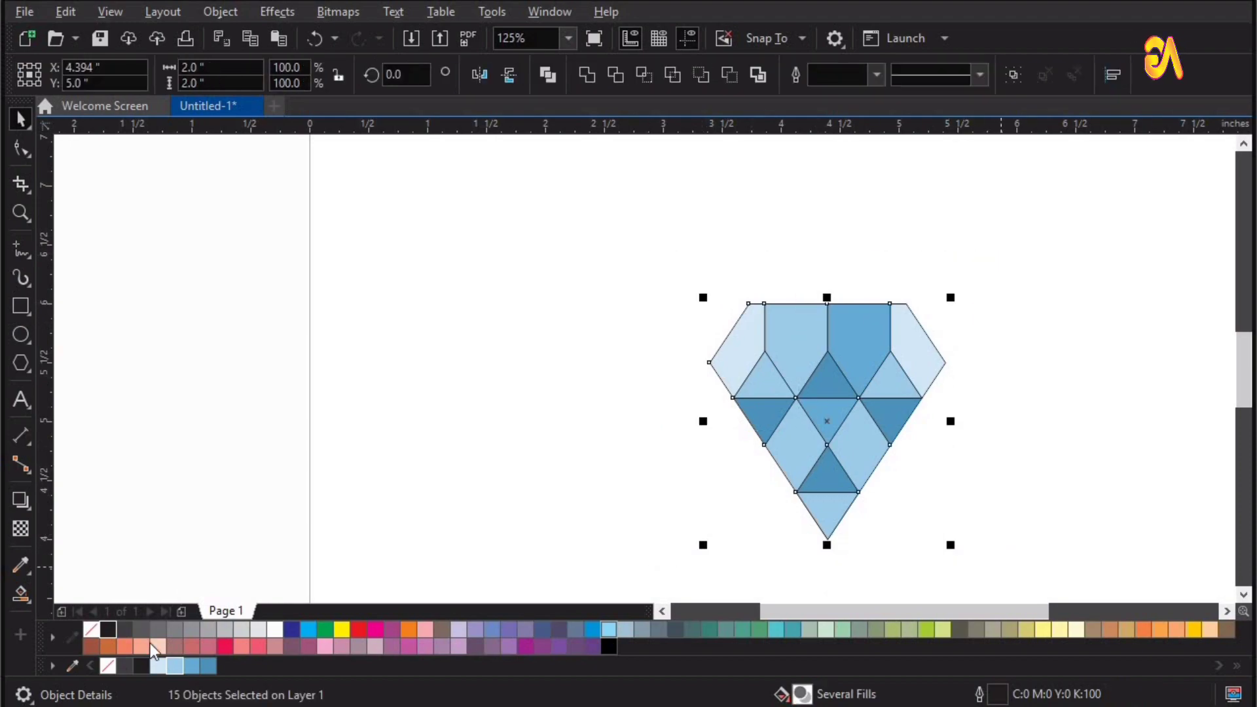
click(51, 666)
click(99, 394)
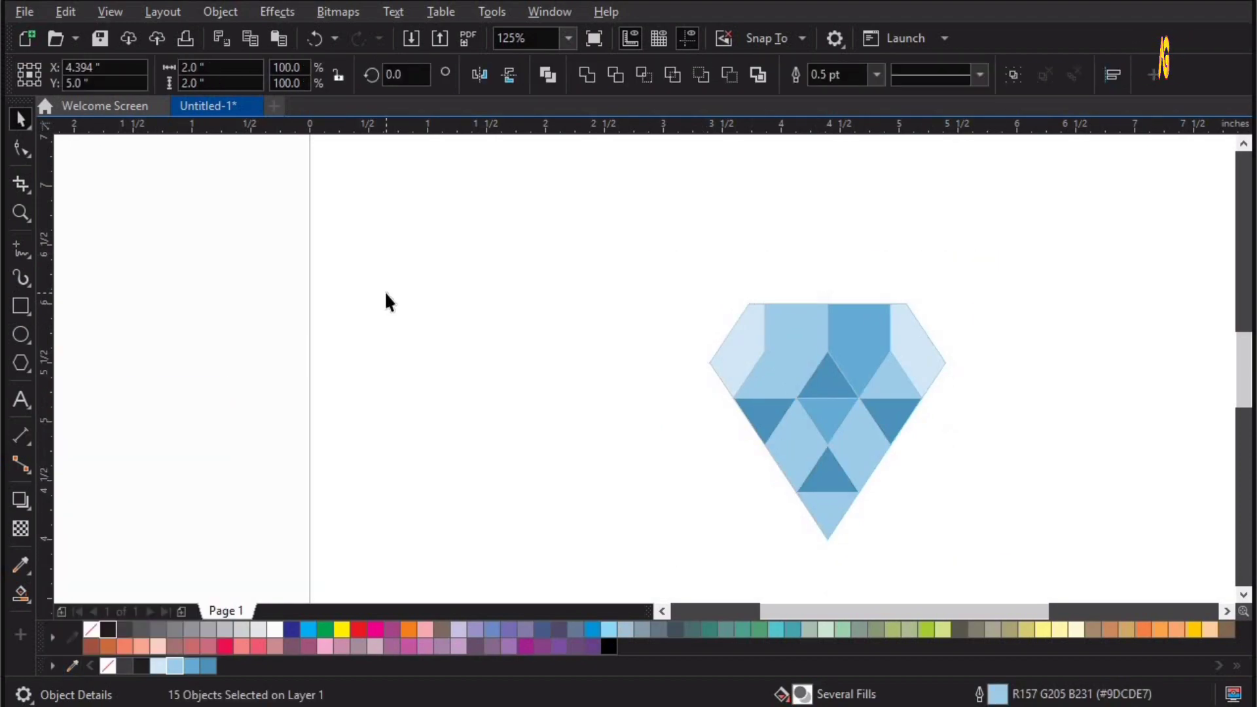
key(Escape)
key(F4)
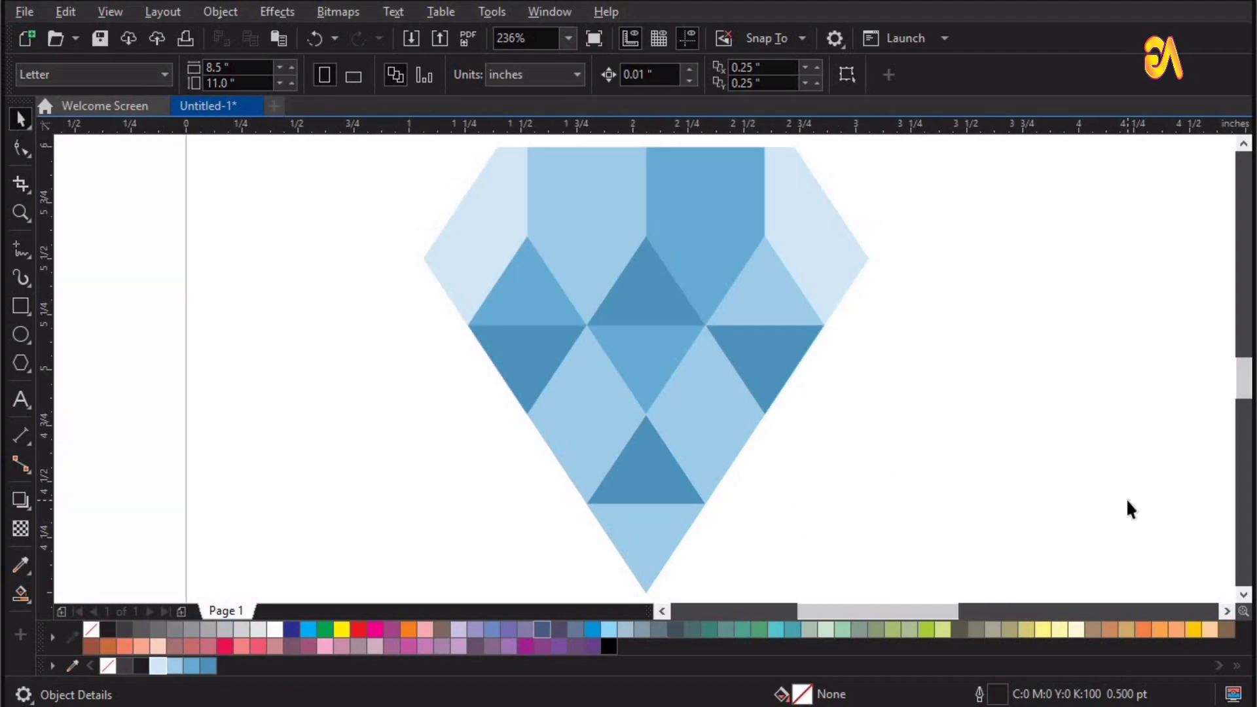